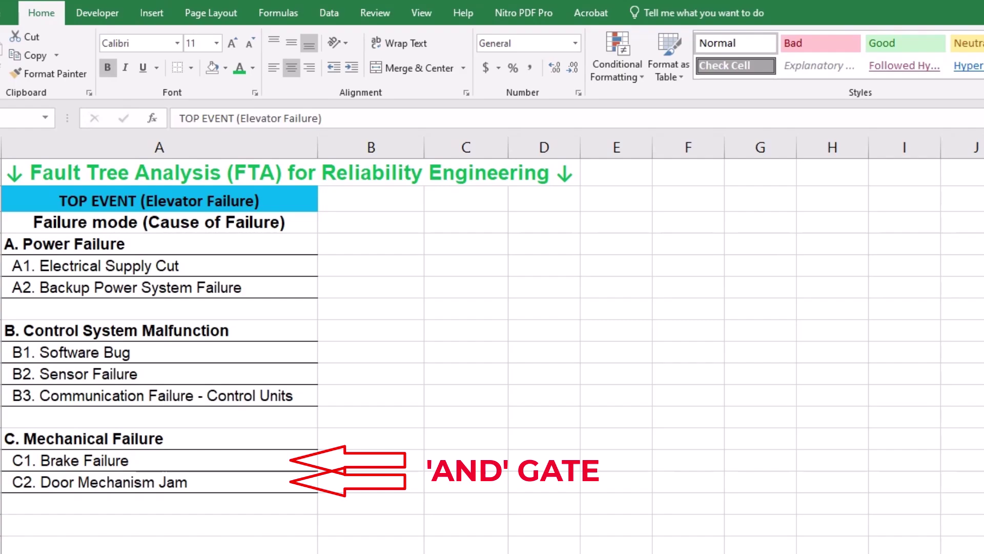
Step: Insert a Hierarchy Organization Chart SmartArt in an empty area beside the table
left_click(616, 222)
left_click(148, 13)
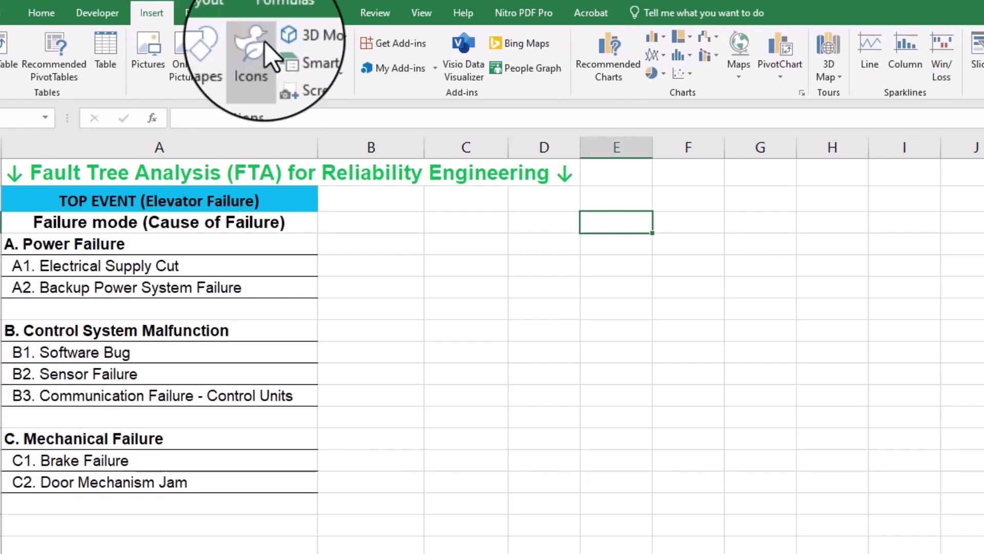
left_click(309, 55)
left_click(549, 374)
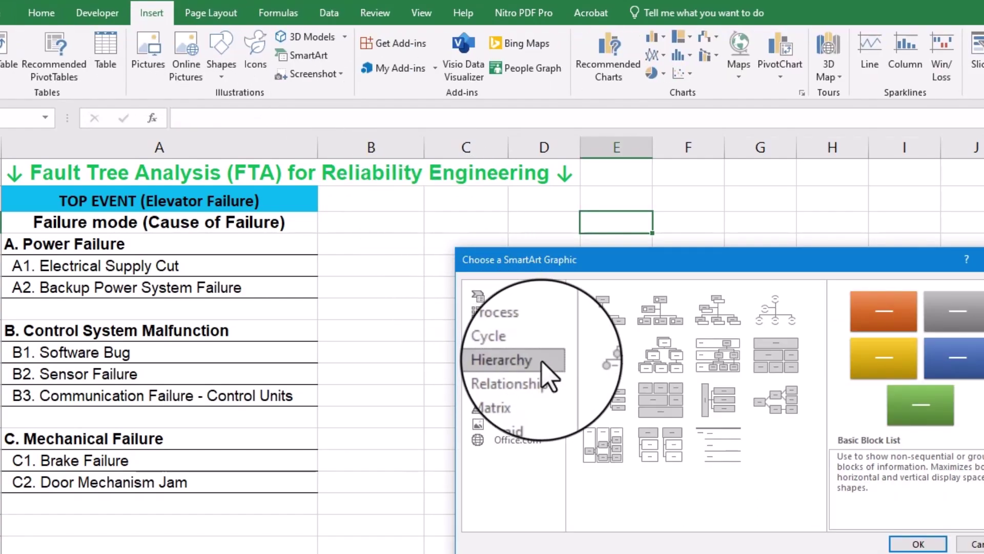
left_click(612, 323)
left_click(918, 544)
Step: Remove the assistant box, add boxes below and a new top node, and widen it for TOP EVENT (Elevator Failure)
left_click(520, 406)
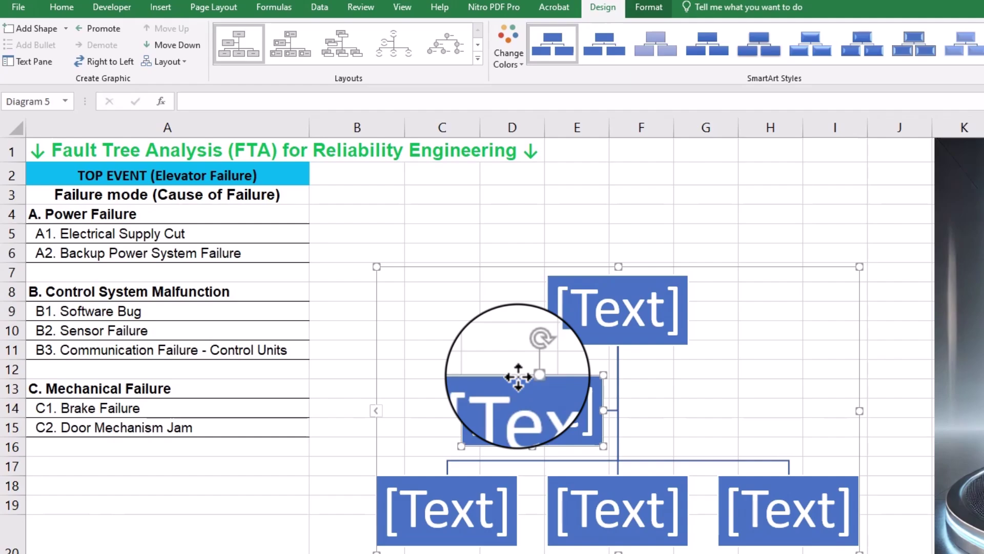
key("Delete")
left_click(34, 29)
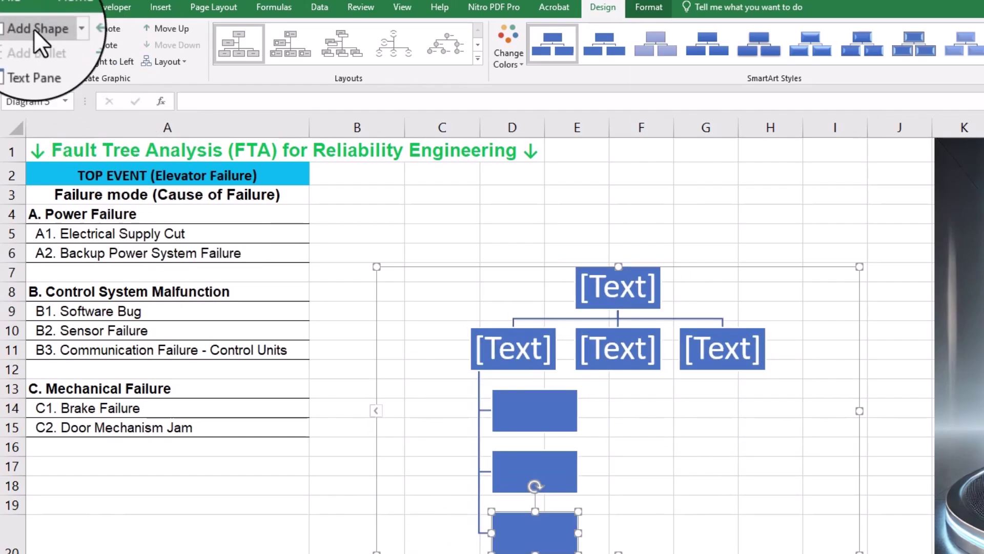
left_click(618, 286)
left_click(81, 29)
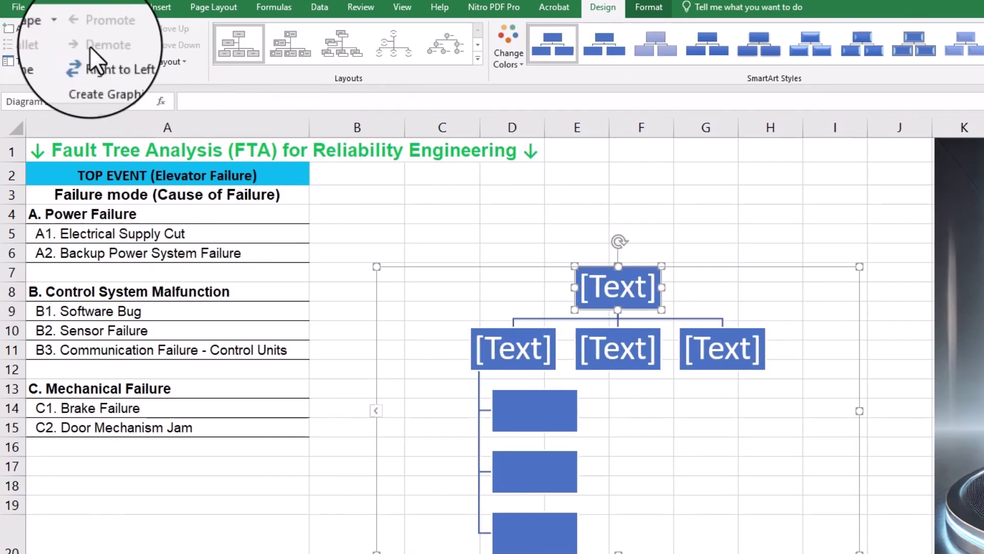
left_click(59, 85)
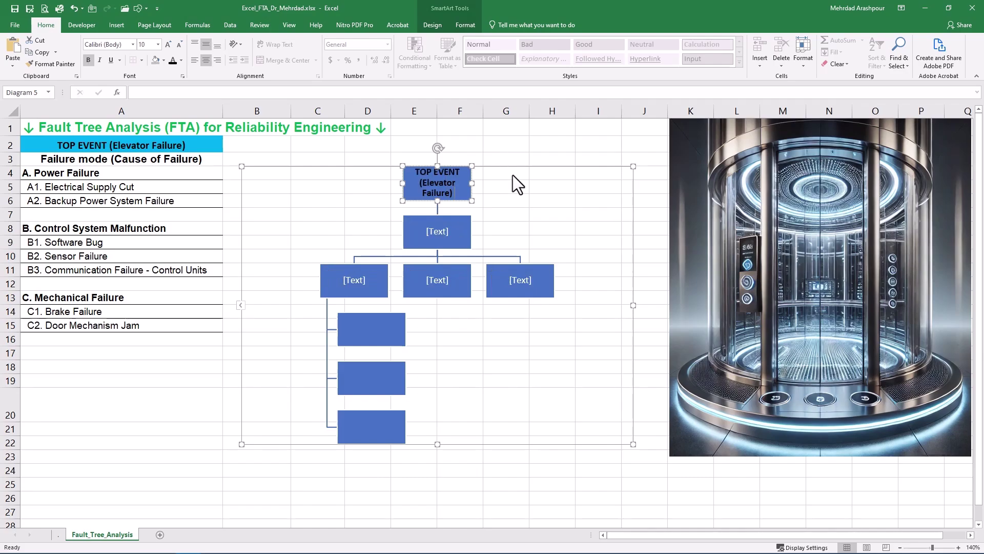
left_click_drag(473, 183, 535, 183)
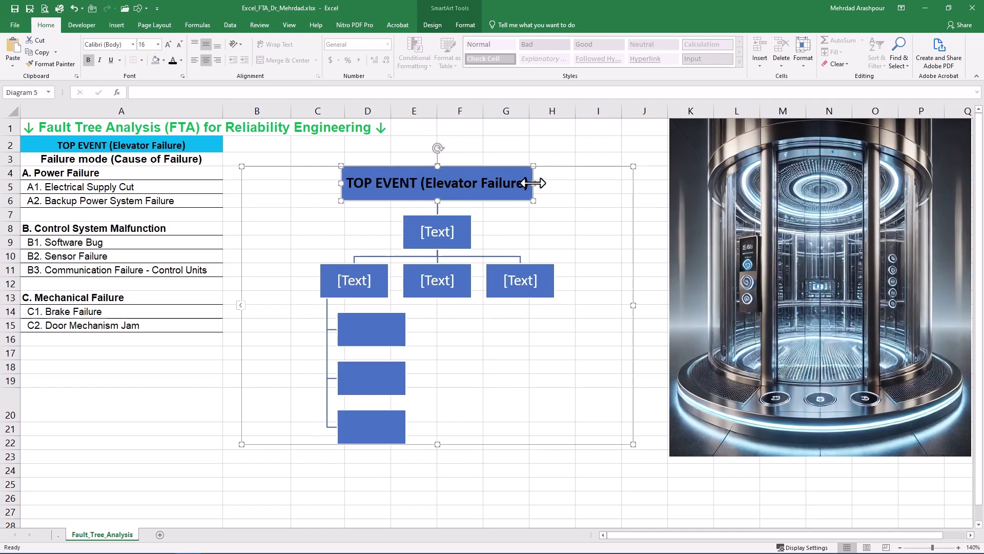
Step: Label the second box OR, change it to a flowchart gate shape and shrink it
left_click(435, 232)
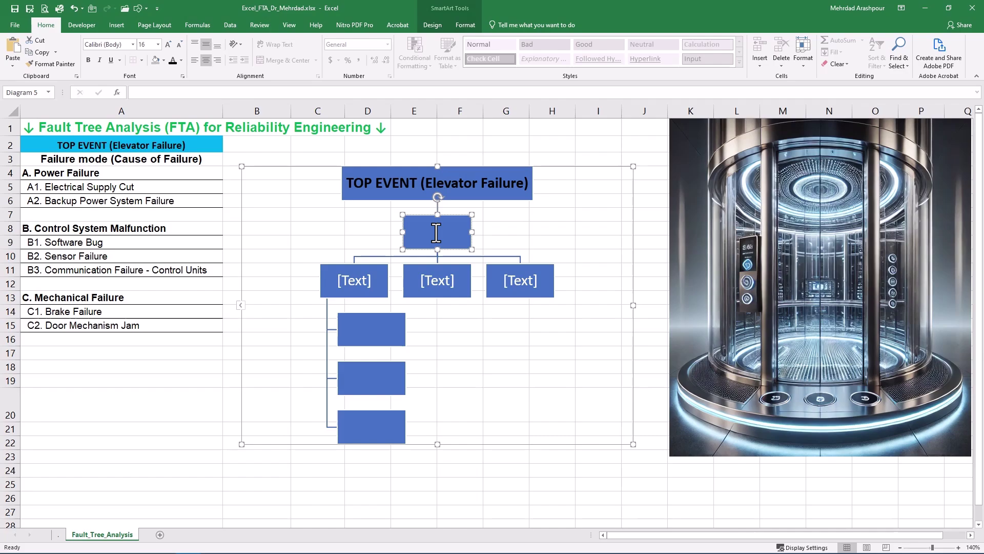
type("OR")
right_click(456, 248)
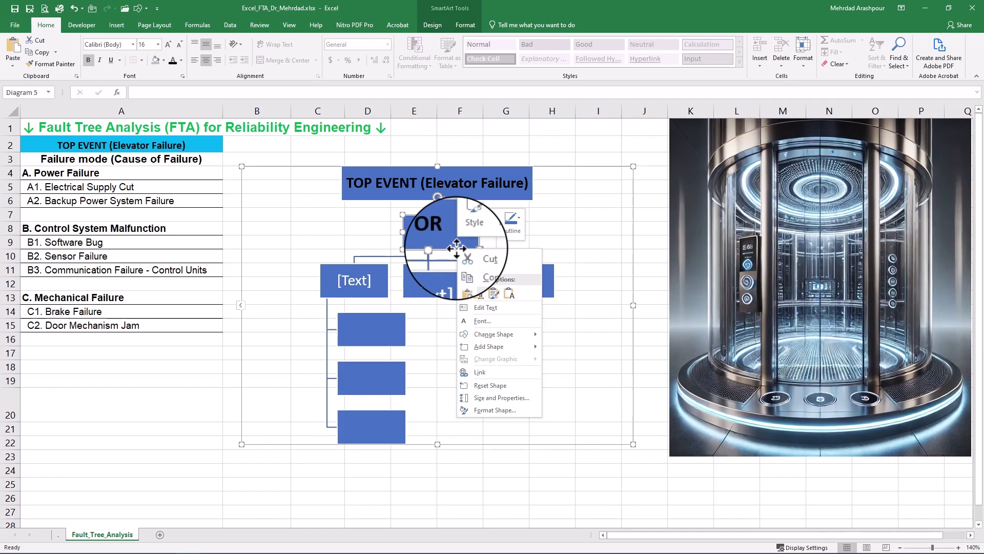
mouse_move(493, 334)
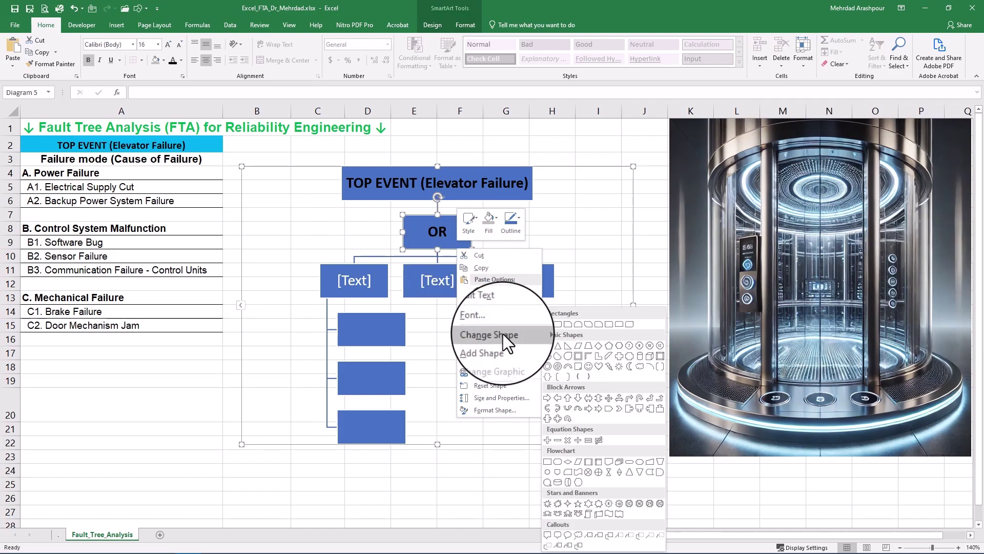
left_click(650, 470)
mouse_move(437, 198)
left_mouse_down()
mouse_move(443, 233)
mouse_move(437, 216)
left_mouse_up()
left_click_drag(436, 265, 438, 254)
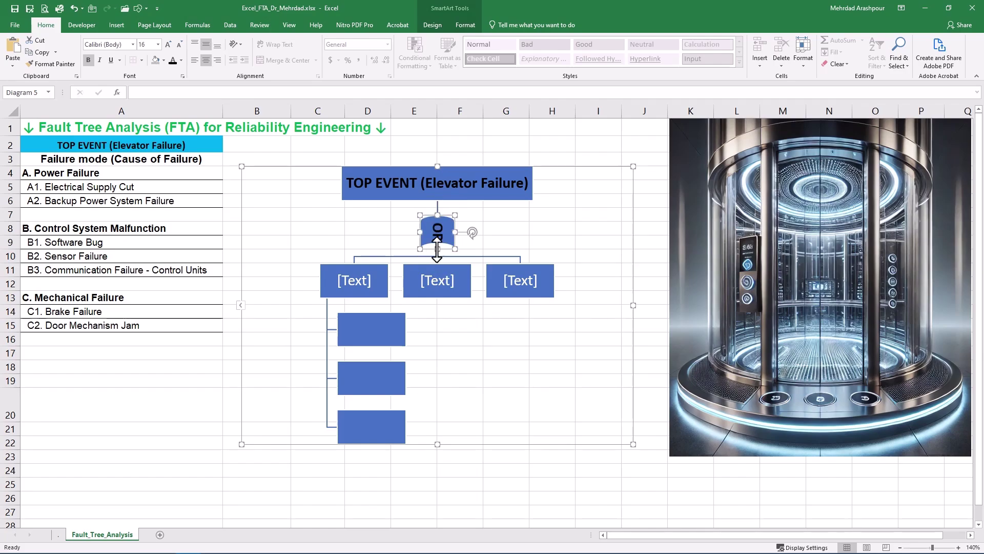
Step: Set the OR gate's text direction to horizontal in Format Shape > Text Options
right_click(437, 233)
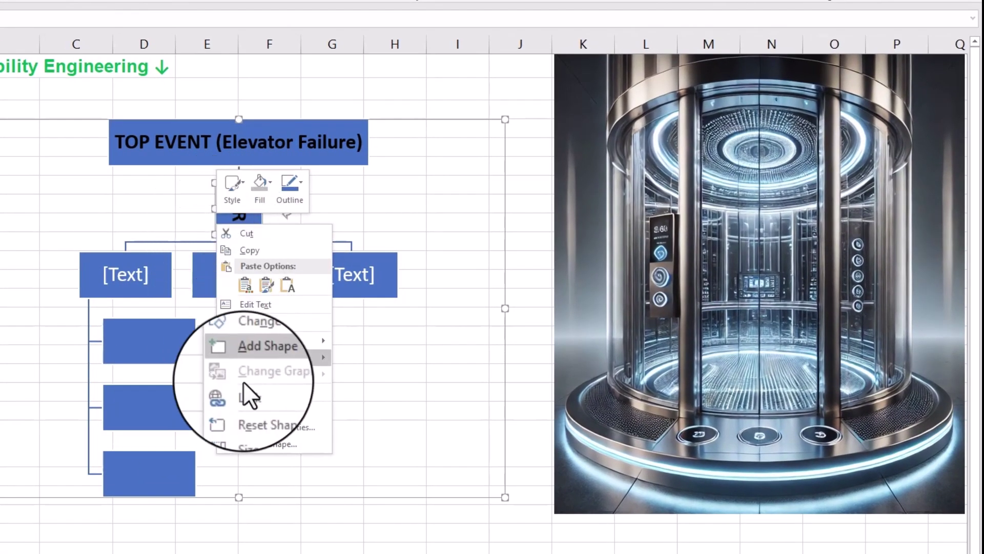
left_click(299, 443)
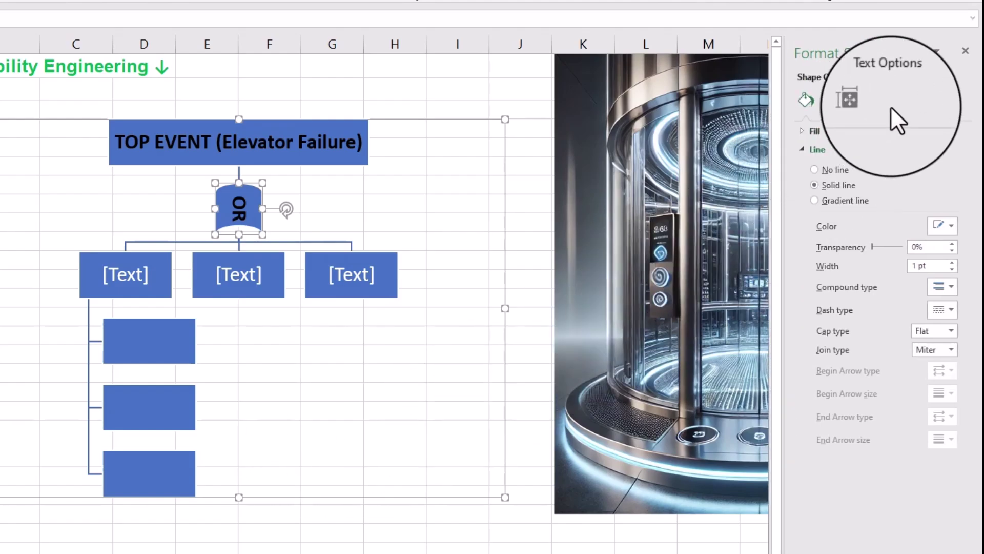
left_click(912, 80)
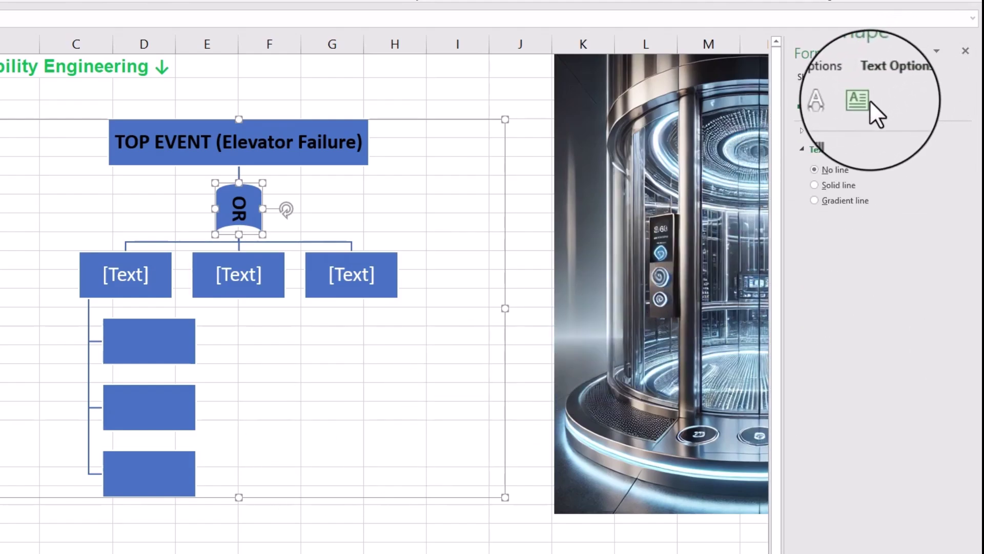
left_click(862, 105)
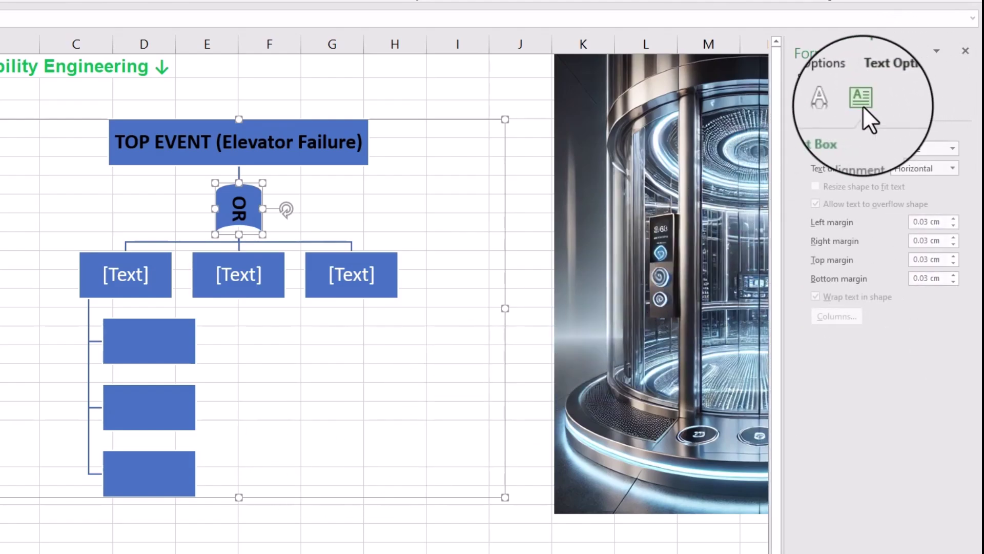
left_click(951, 168)
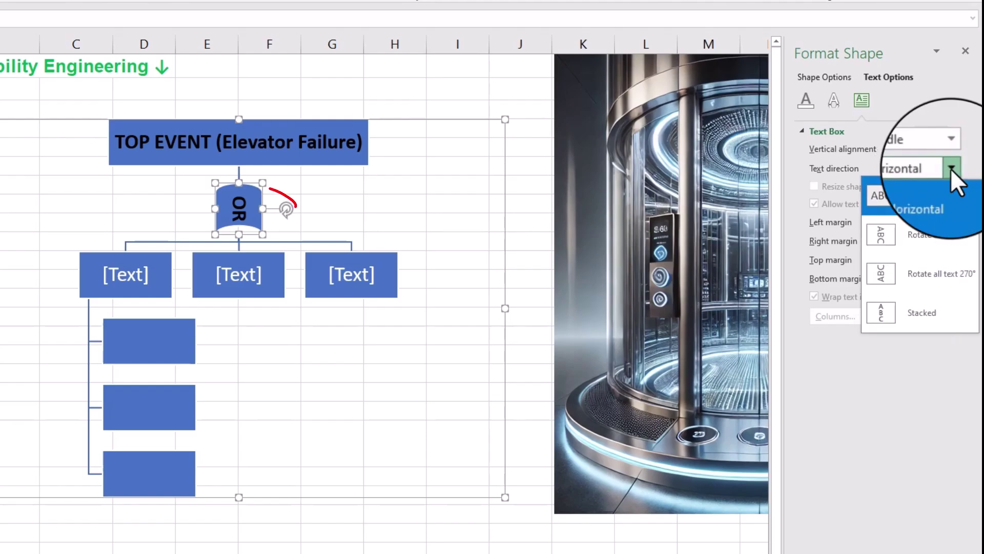
left_click(963, 271)
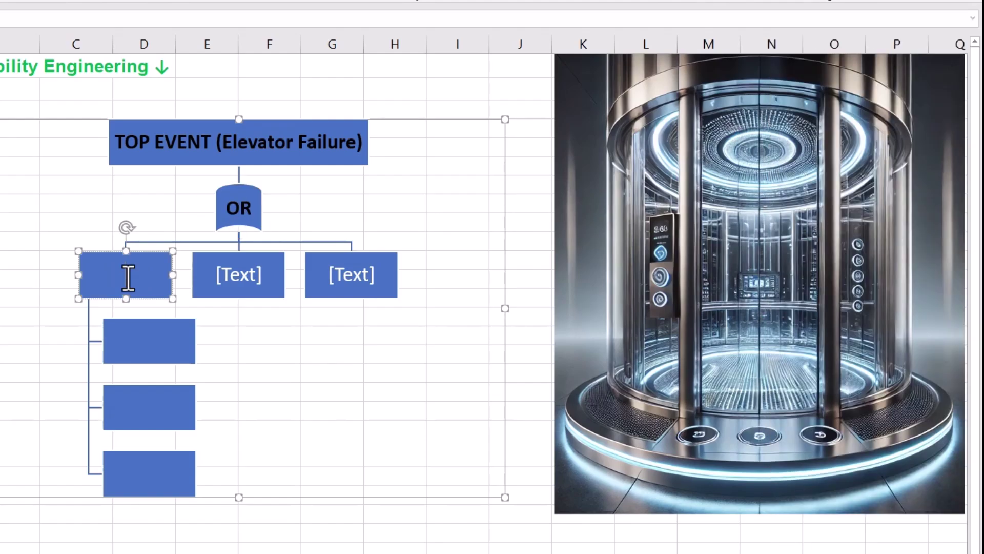
type("A. Power Failure")
Step: Label the boxes under A. Power Failure, turn the AND box into a rotated, smaller D-shaped gate
left_click(149, 340)
type("AND")
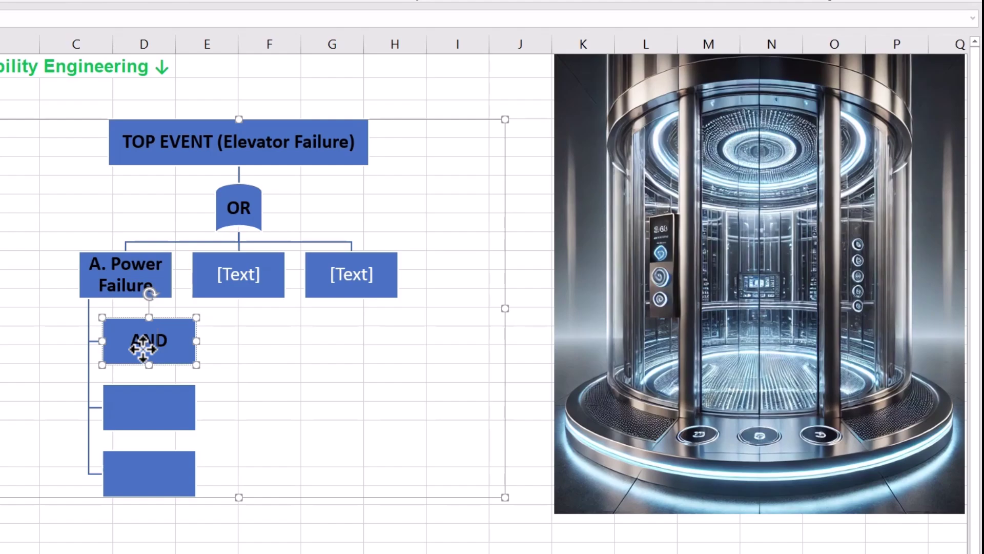
left_click(143, 405)
type("A1. Electrical Supply Cut")
left_click(148, 471)
type("A2. Backup Power System Failure")
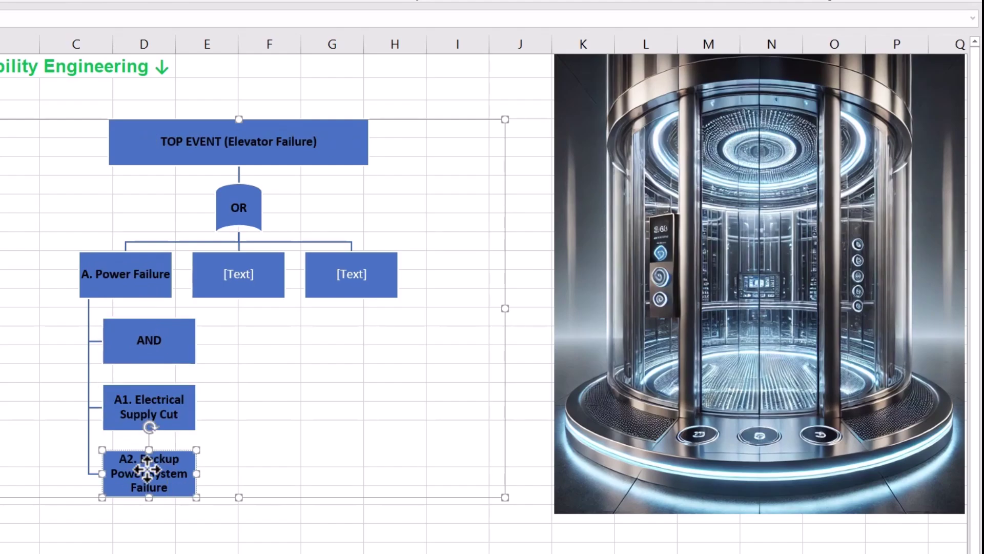
right_click(148, 340)
mouse_move(242, 453)
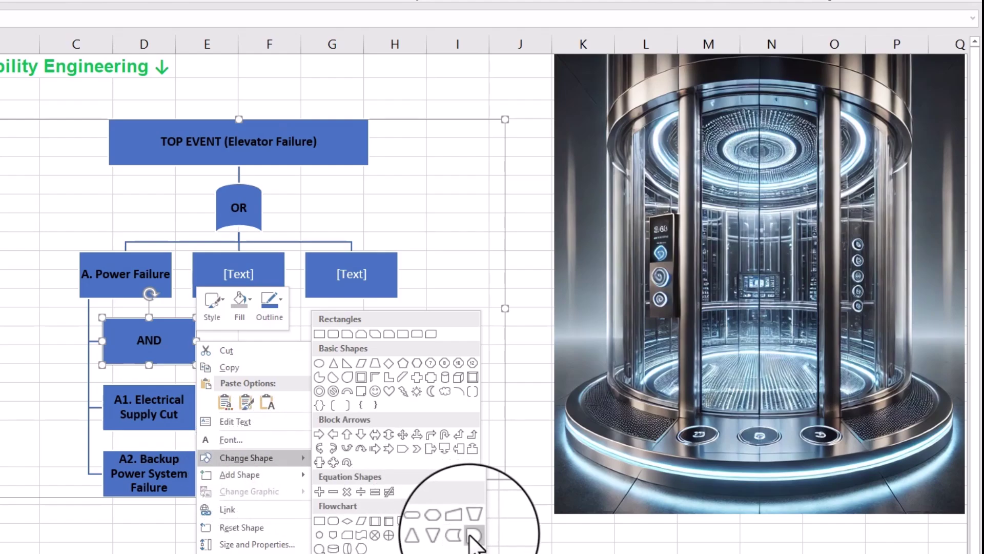
left_click(474, 537)
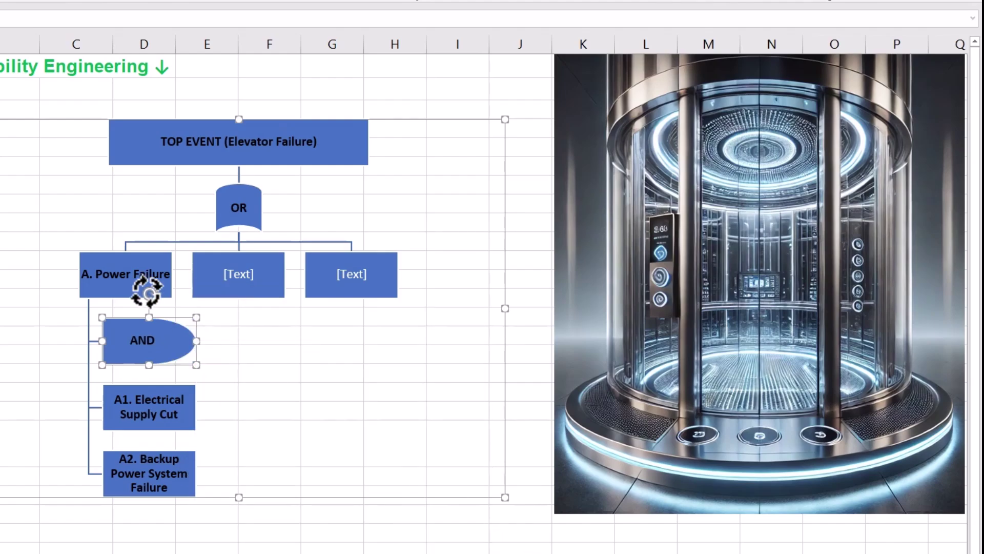
left_click_drag(150, 294, 102, 341)
left_click_drag(147, 296, 148, 331)
Step: Make the AND gate's label read horizontally via Format Shape text direction, then close the pane
right_click(135, 350)
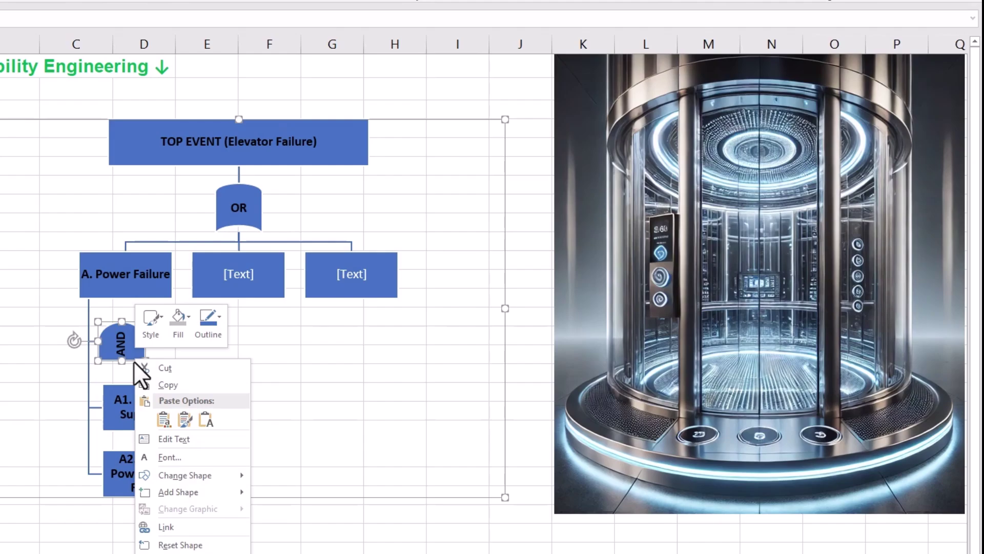
left_click(185, 549)
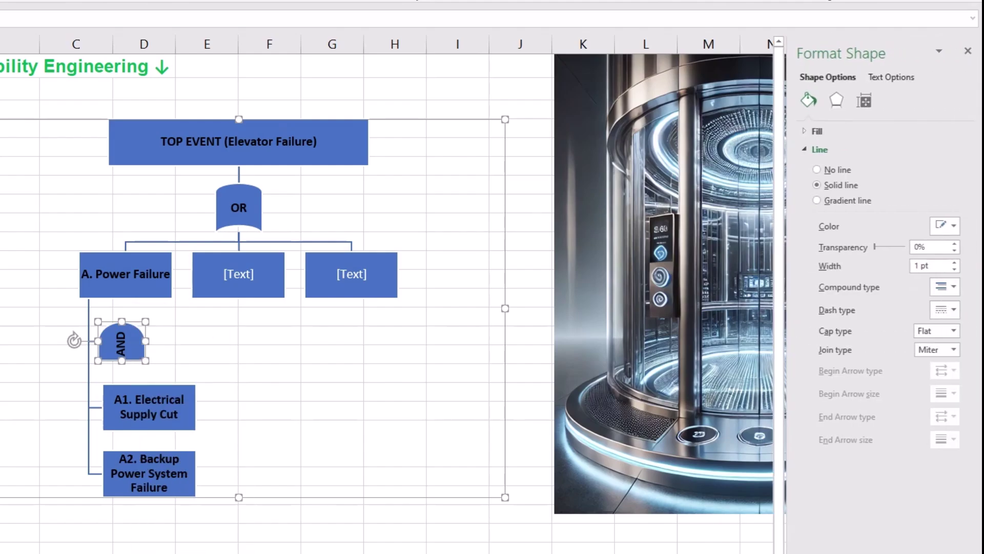
left_click(892, 77)
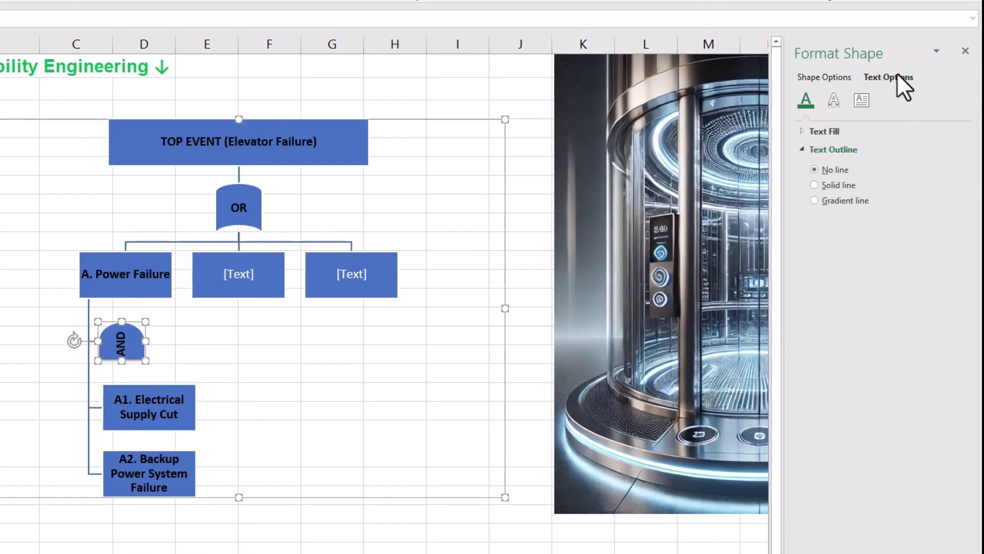
left_click(861, 100)
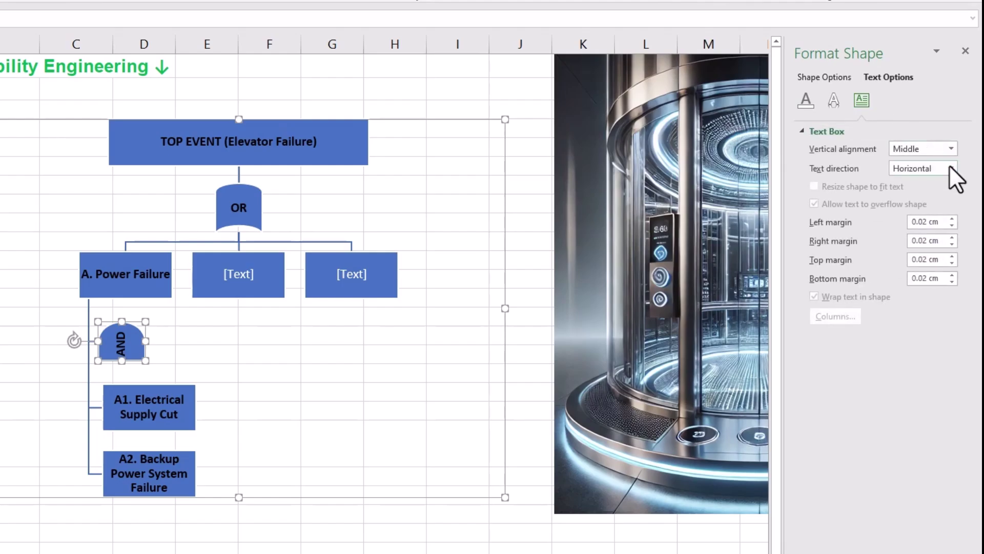
left_click(949, 168)
left_click(961, 234)
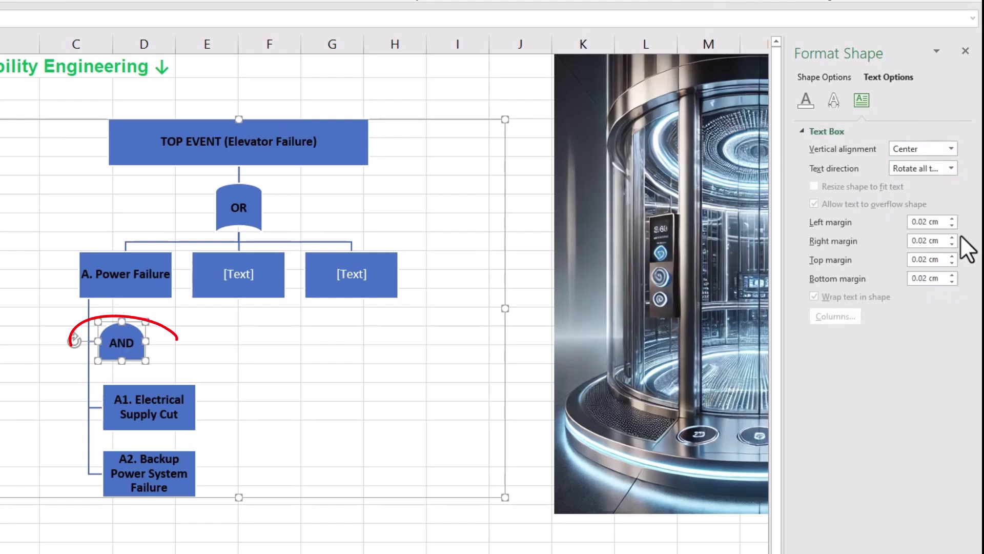
left_click(966, 52)
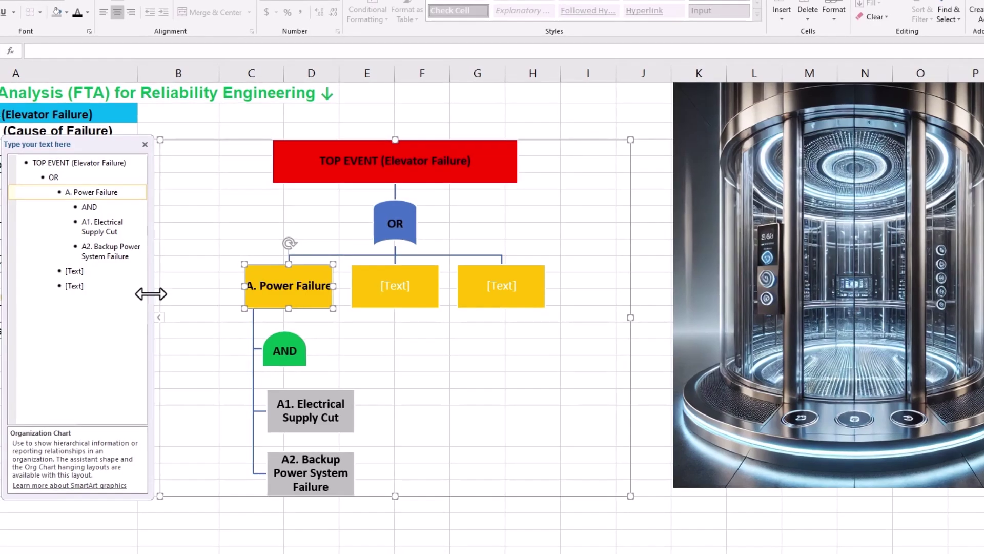
Step: Copy the Power Failure branch text into both empty [Text] branches in the Text Pane
mouse_move(131, 255)
left_mouse_down()
mouse_move(77, 223)
mouse_move(68, 194)
left_mouse_up()
key("ctrl+c")
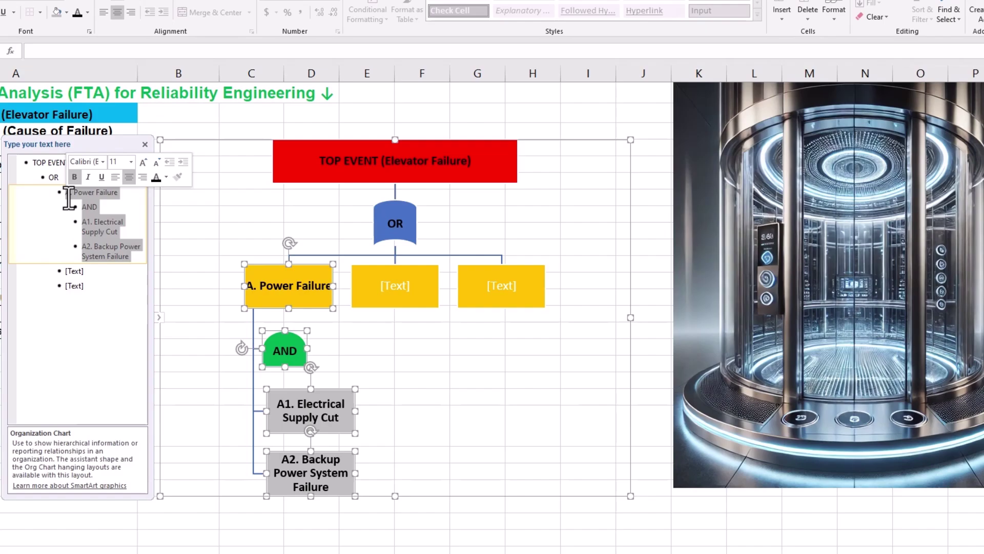
left_click(81, 271)
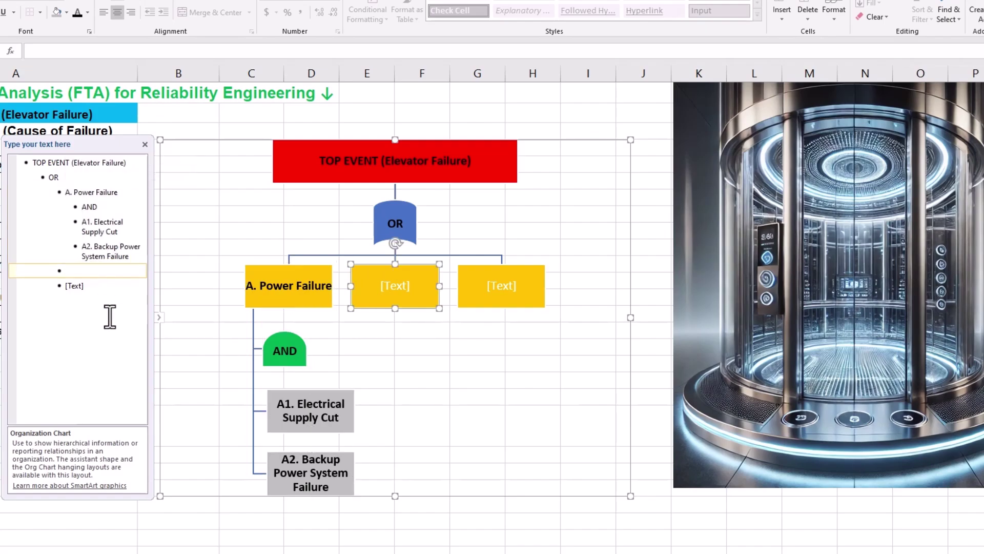
key("ctrl+v")
left_click(92, 350)
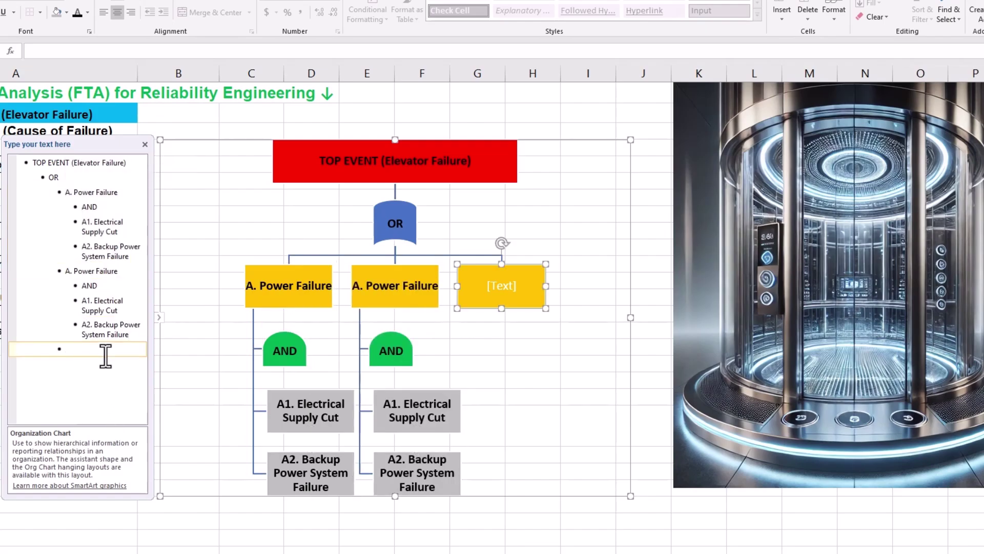
key("ctrl+v")
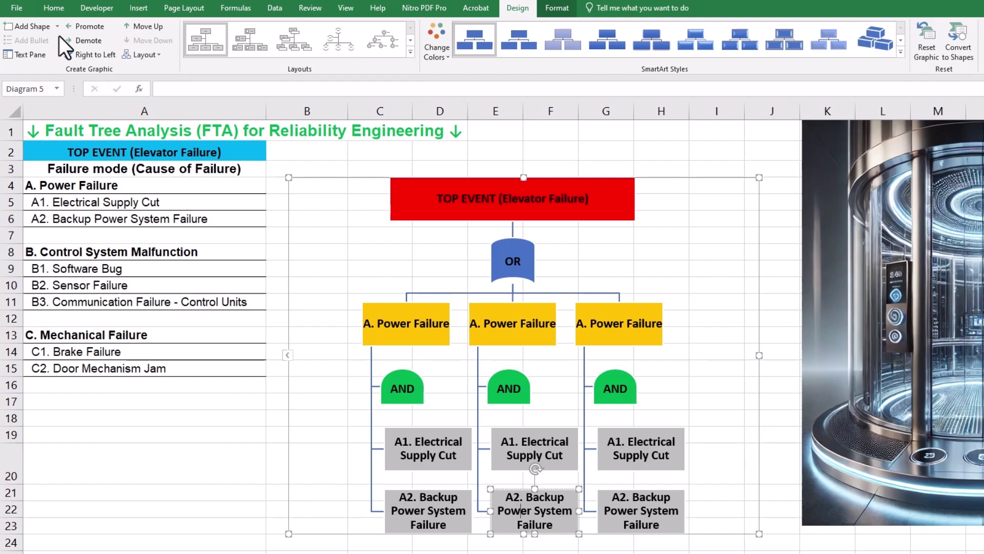
Step: Add a B3. Control Units miscommunication box below the middle branch's causes
left_click(57, 27)
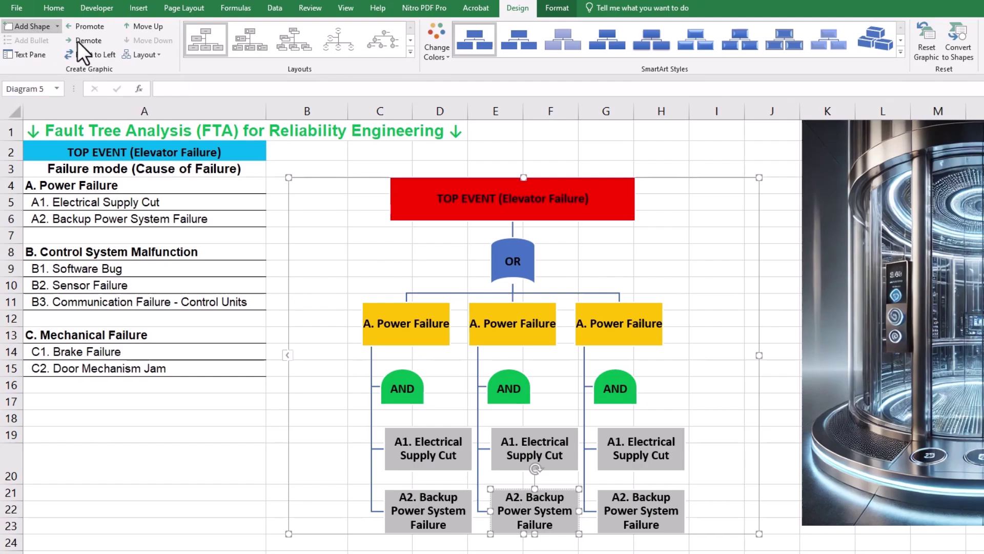
left_click(78, 41)
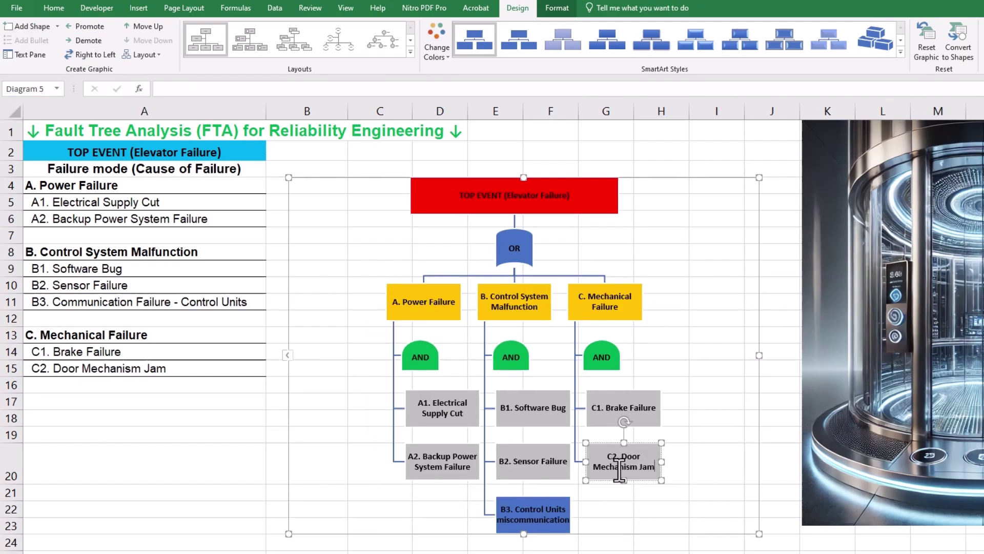
left_click(531, 514)
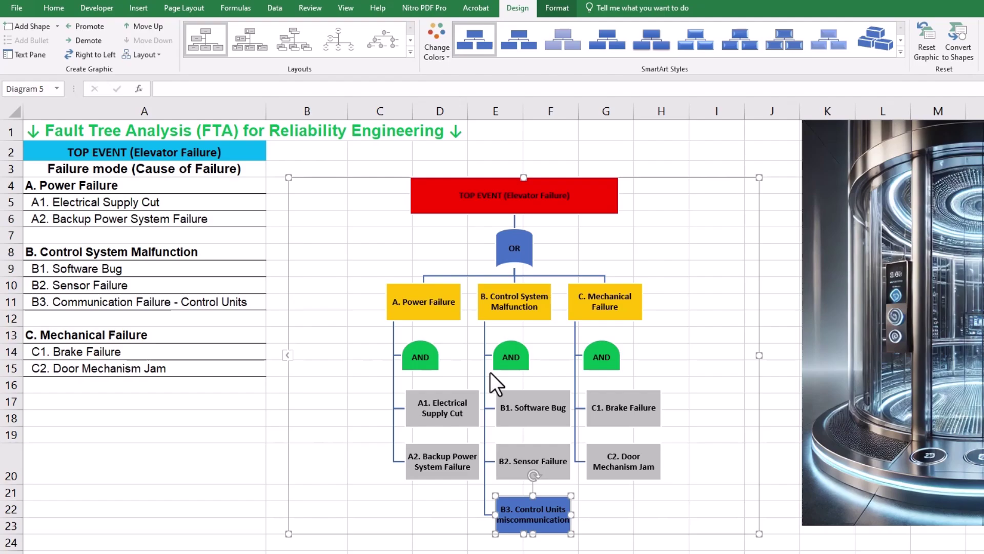
left_click(53, 8)
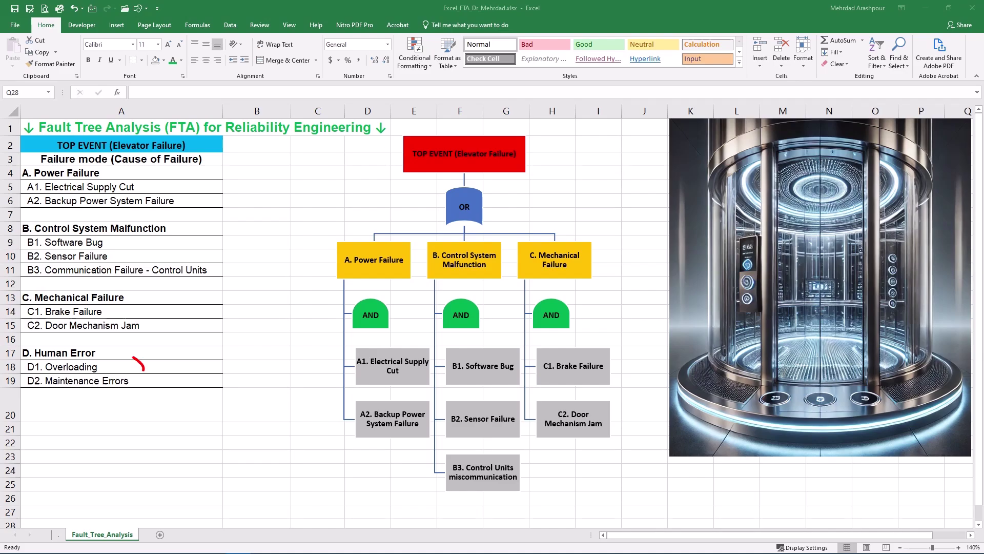
Step: Enter D. Human Error, D1. Overloading and D2. Maintenance Errors into rows 17–19 of column A
left_click_drag(142, 368, 140, 373)
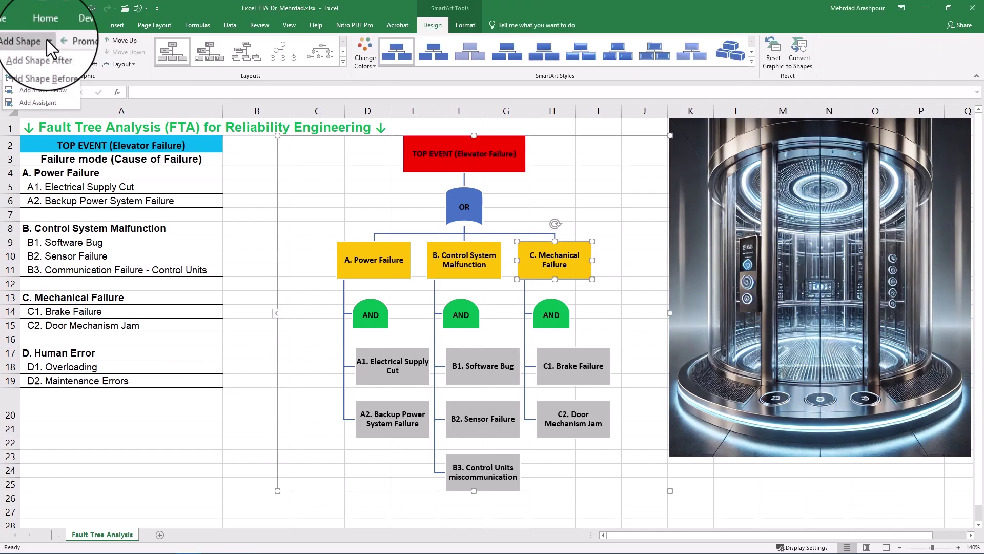
Step: Add a branch after C. Mechanical Failure, paste the C branch into it and rename it D. Human Error with D1/D2 causes
left_click(27, 40)
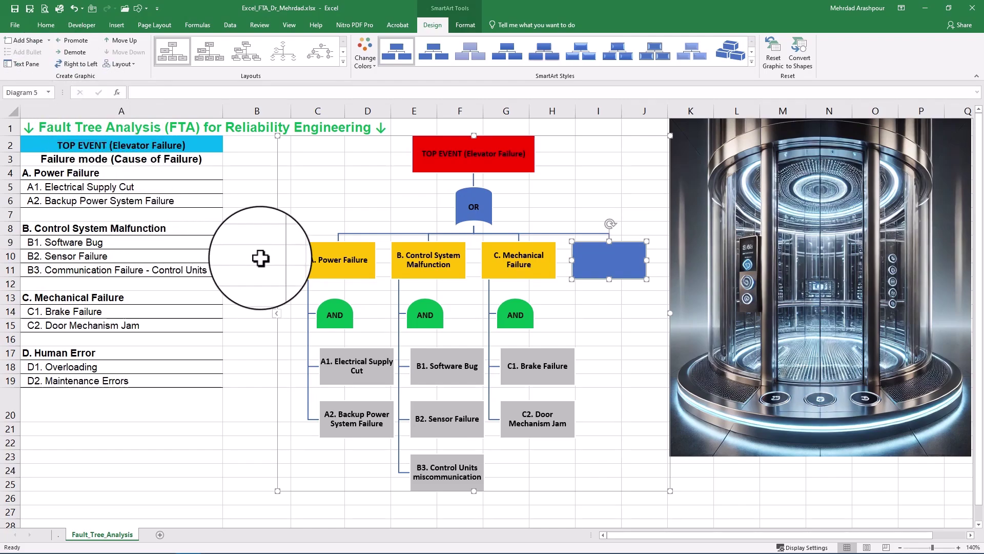
left_click(277, 313)
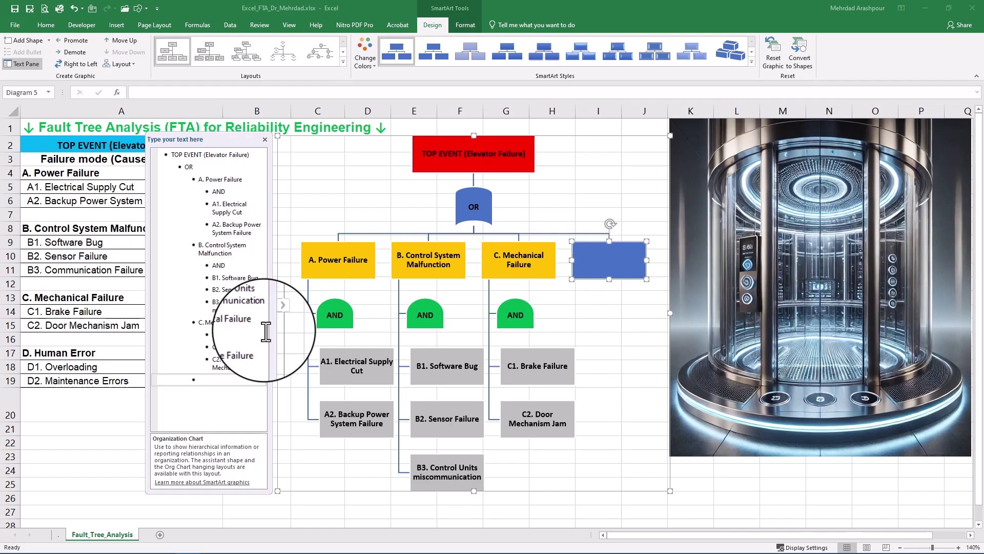
left_click_drag(256, 369, 177, 323)
key("ctrl+c")
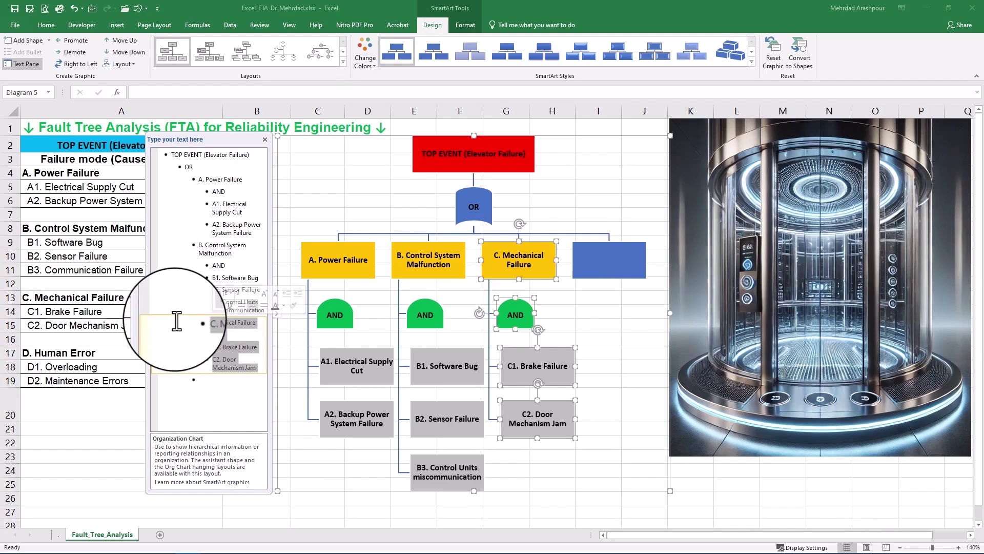
left_click(201, 380)
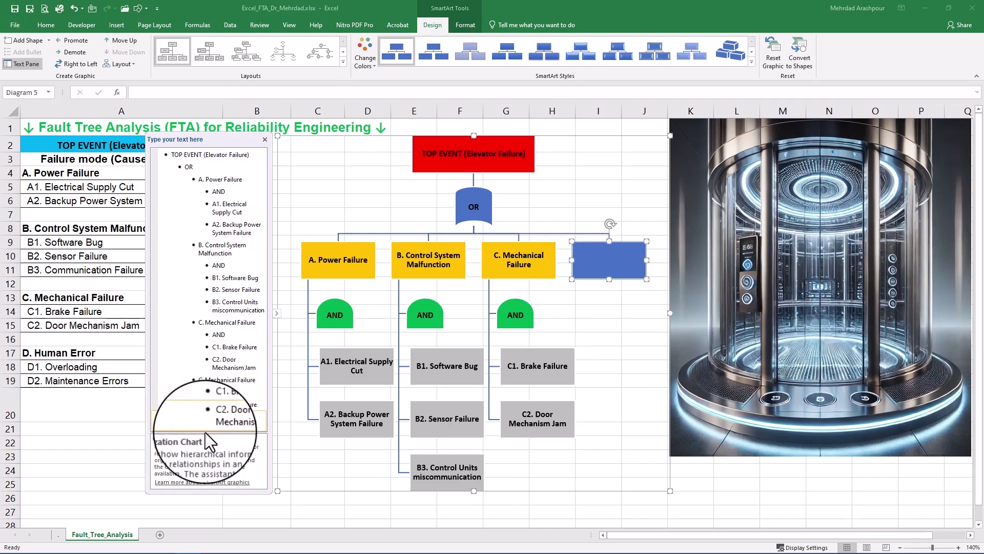
key("ctrl+v")
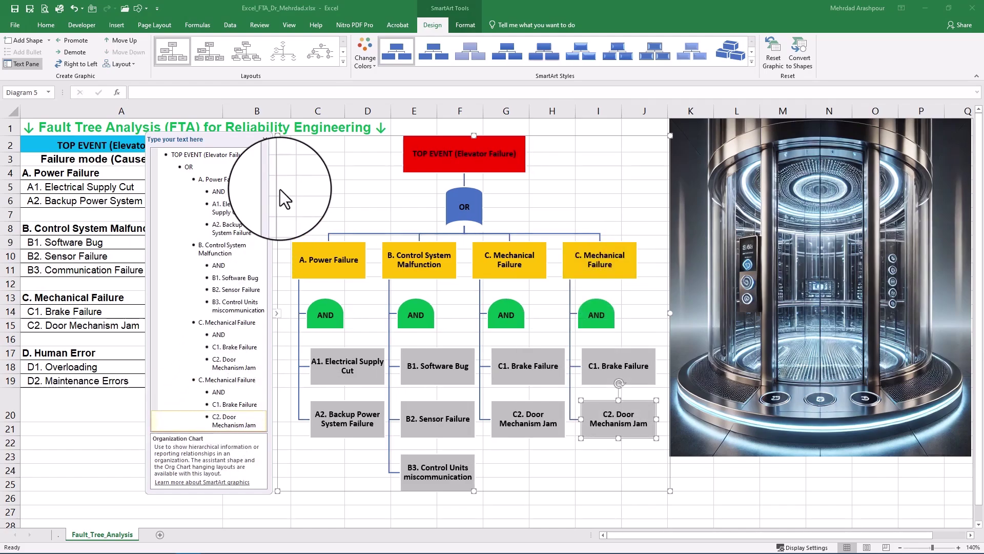
left_click(265, 140)
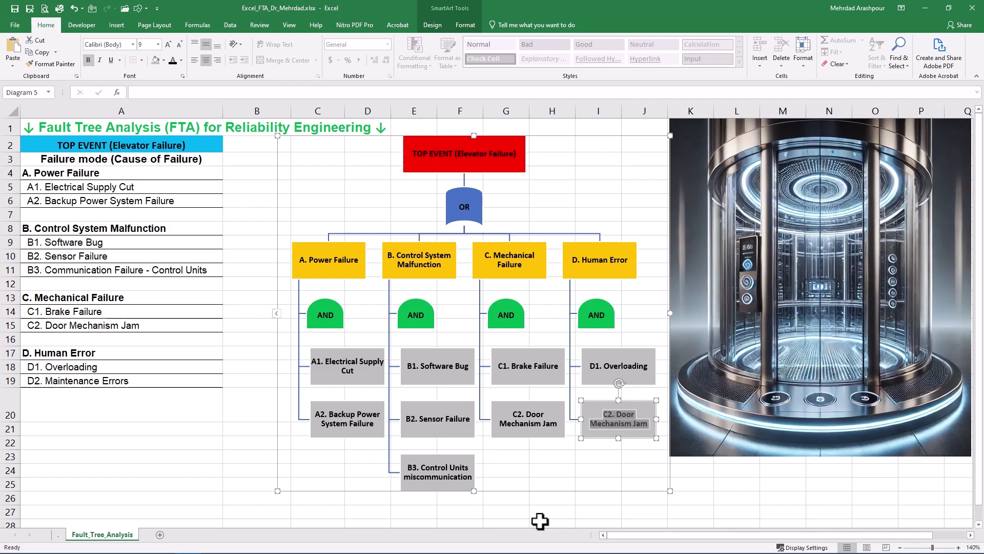
type("D2. Maintenance Errors")
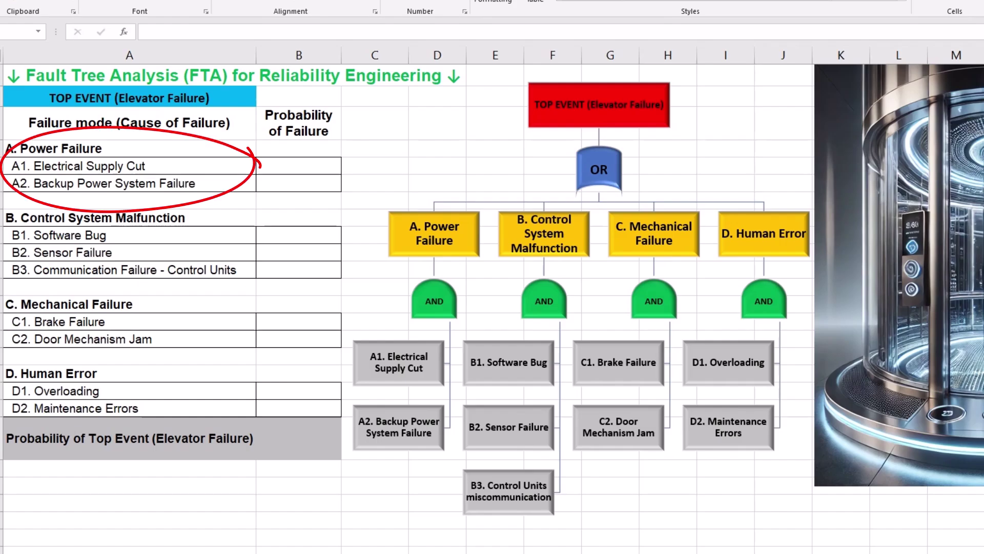
Step: Add the Probability of Failure column and top-event row, then start entering .04 in B5 for A1
left_click(292, 164)
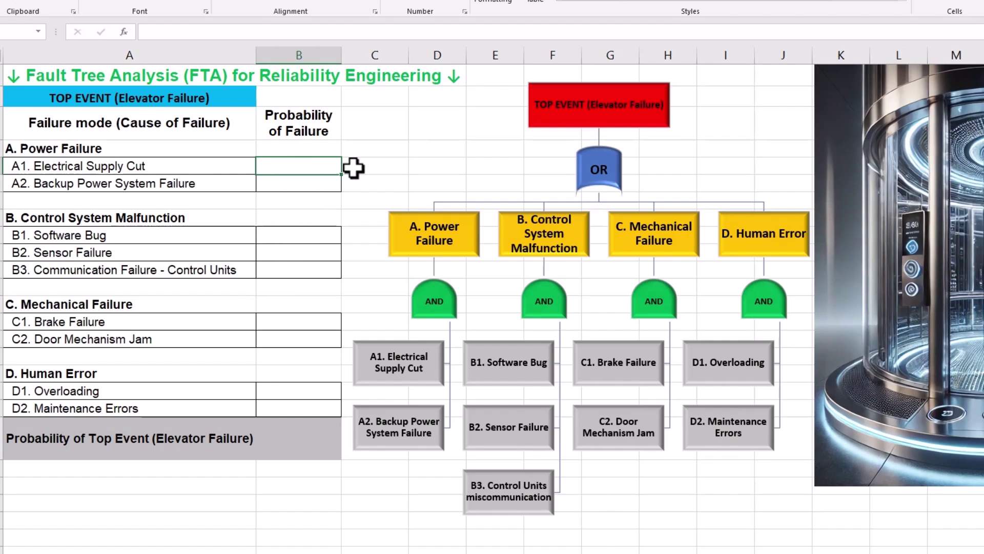
type(".04")
Step: Confirm probabilities 0.04 and 0.05 for the two Power Failure causes A1 and A2
key("Return")
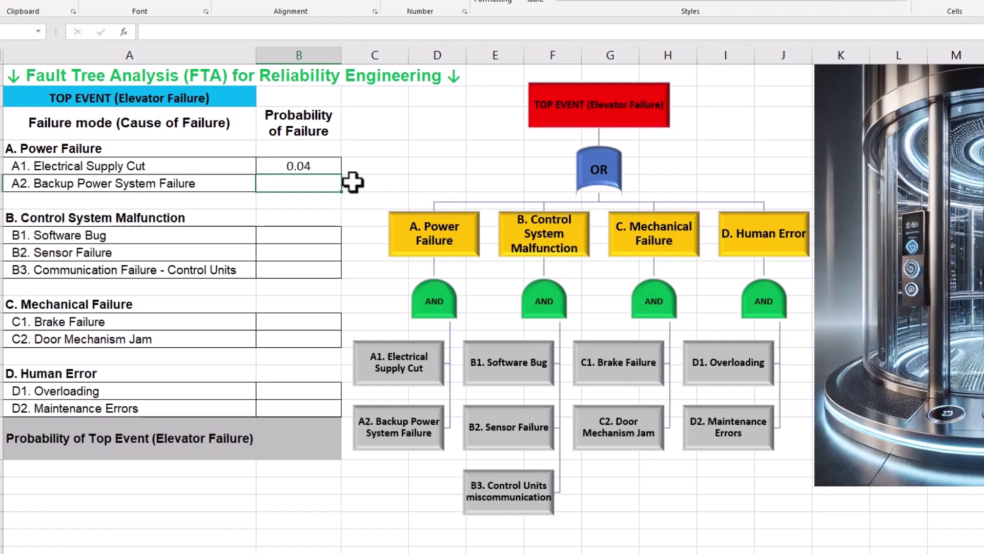
type(".05")
key("Return")
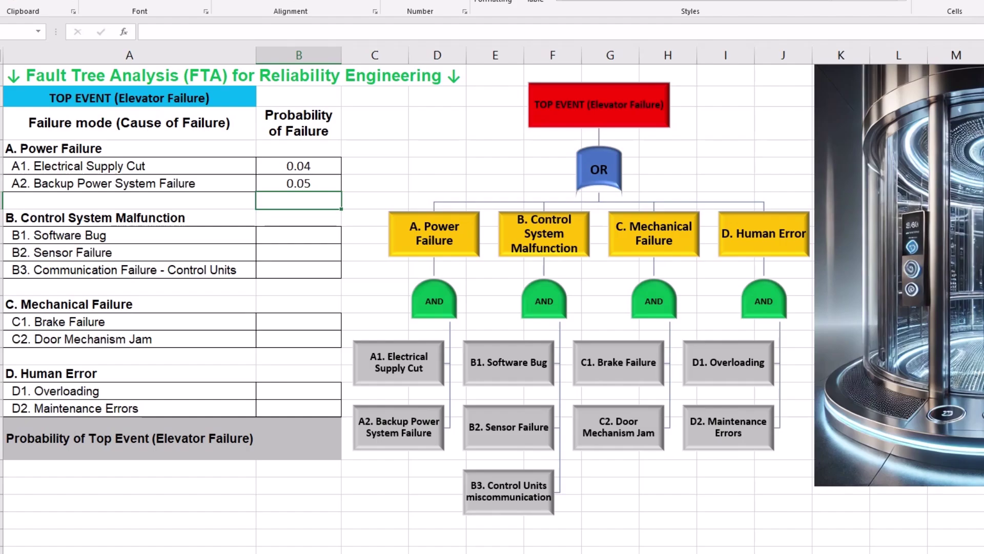
Step: Enter 0.04, 0.05 and 0.03 for Software Bug, Sensor Failure and control-unit communication failure
left_click(298, 235)
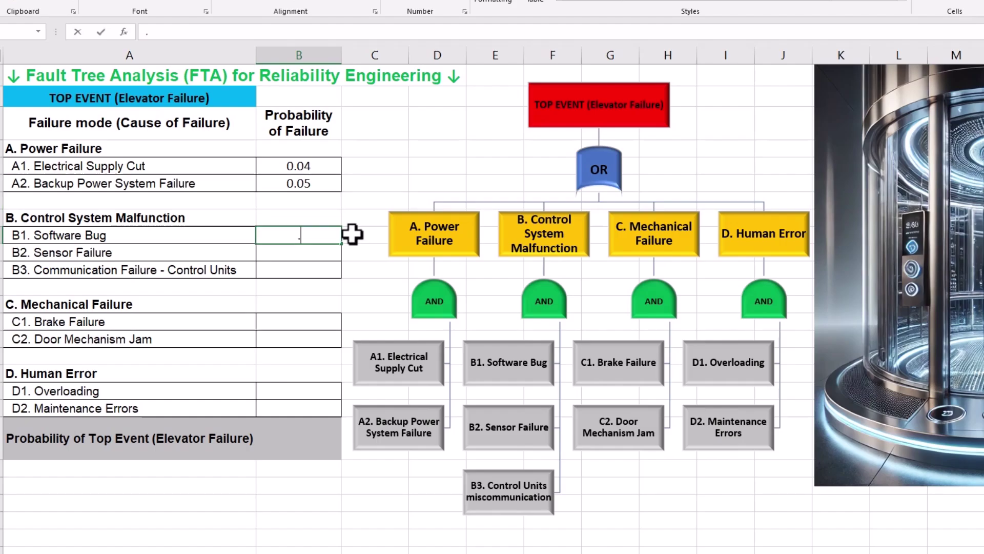
type(".04")
key("Return")
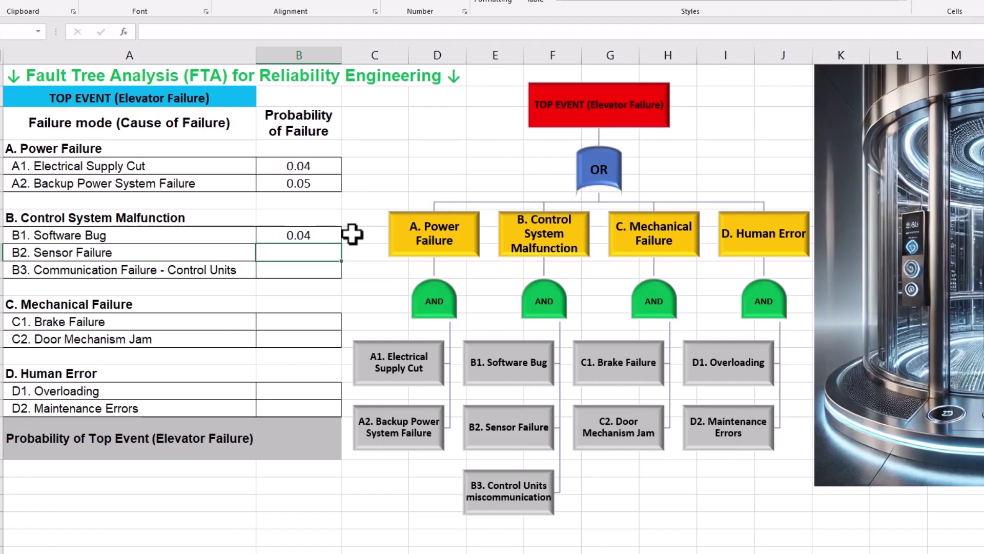
type(".05")
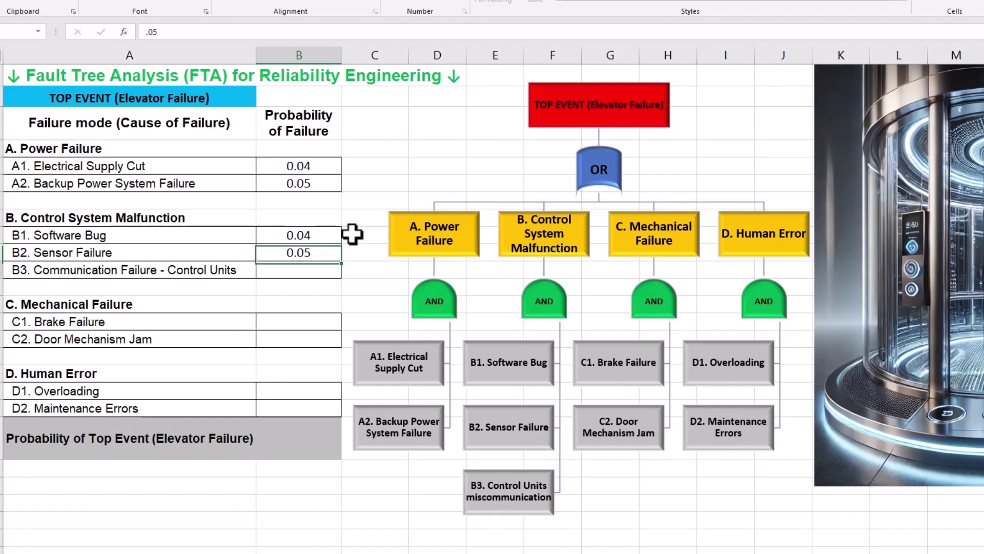
key("Return")
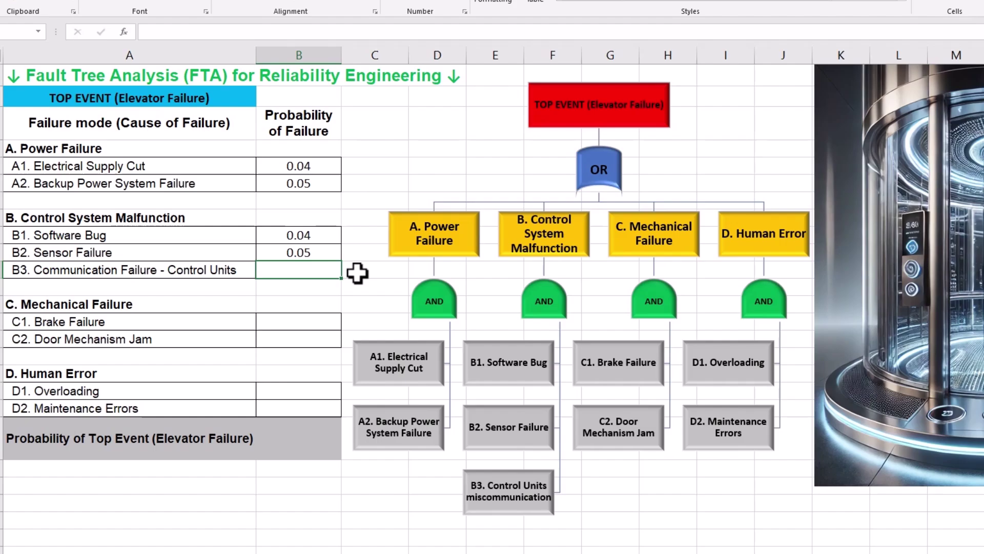
type("0.0")
type("3")
key("Return")
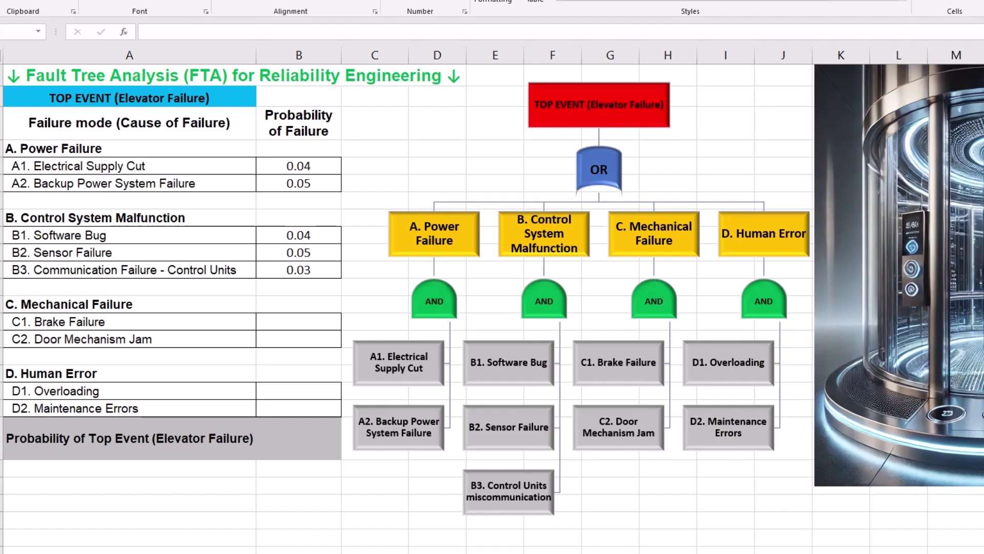
Step: Enter 0.045 for Brake Failure and 0.075 for Door Mechanism Jam
left_click(299, 322)
type(".045")
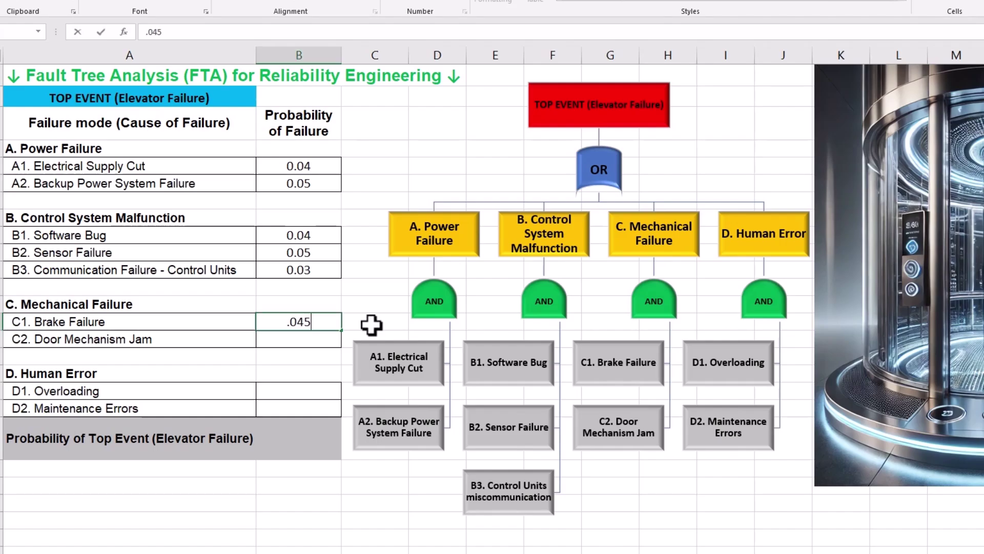
key("Return")
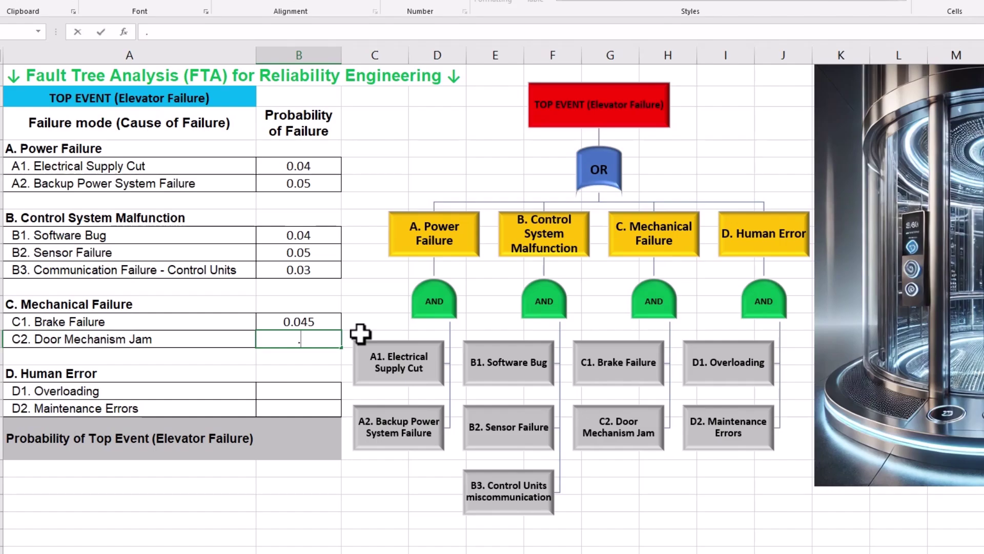
type(".07")
type("5")
key("Return")
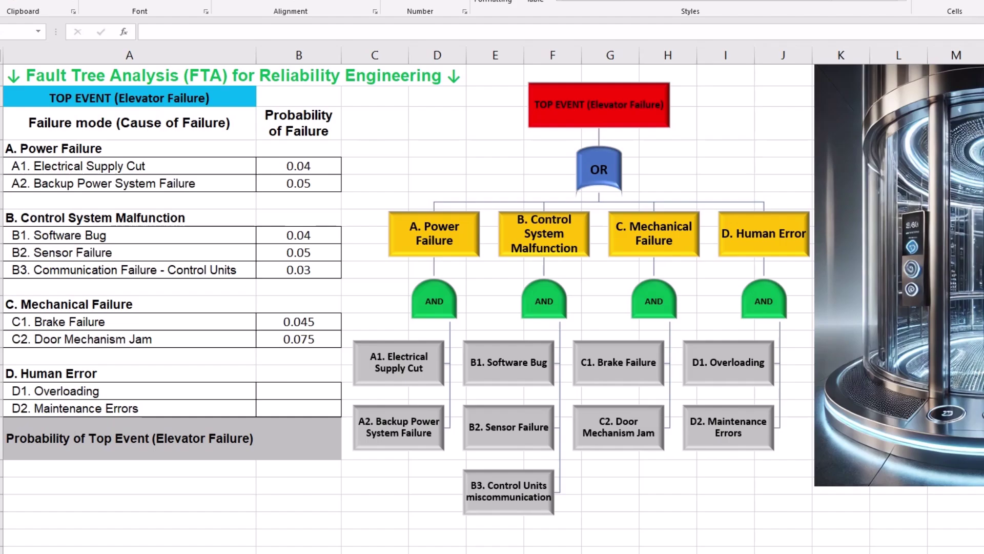
Step: Enter 0.07 for Overloading and 0.065 for Maintenance Errors
left_click(298, 391)
type(".07")
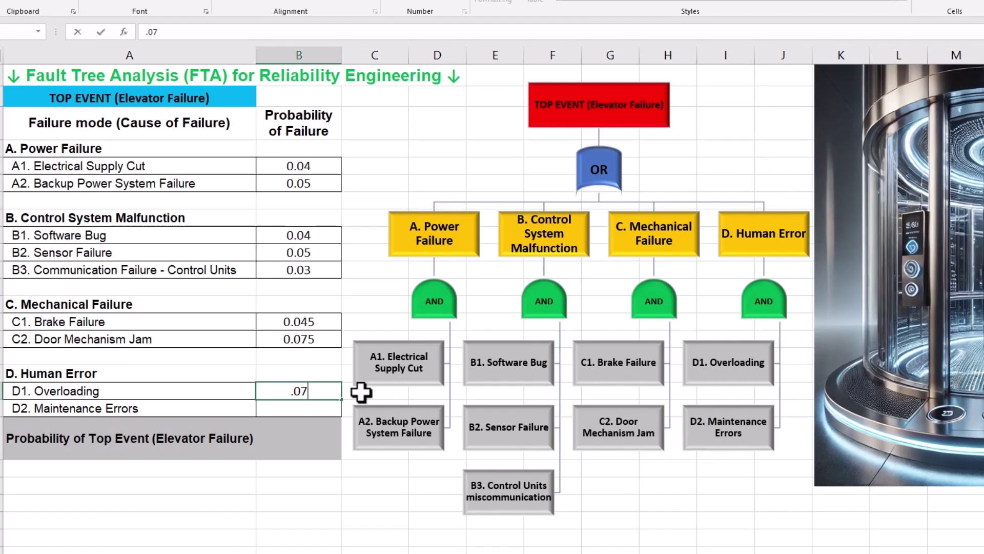
key("Return")
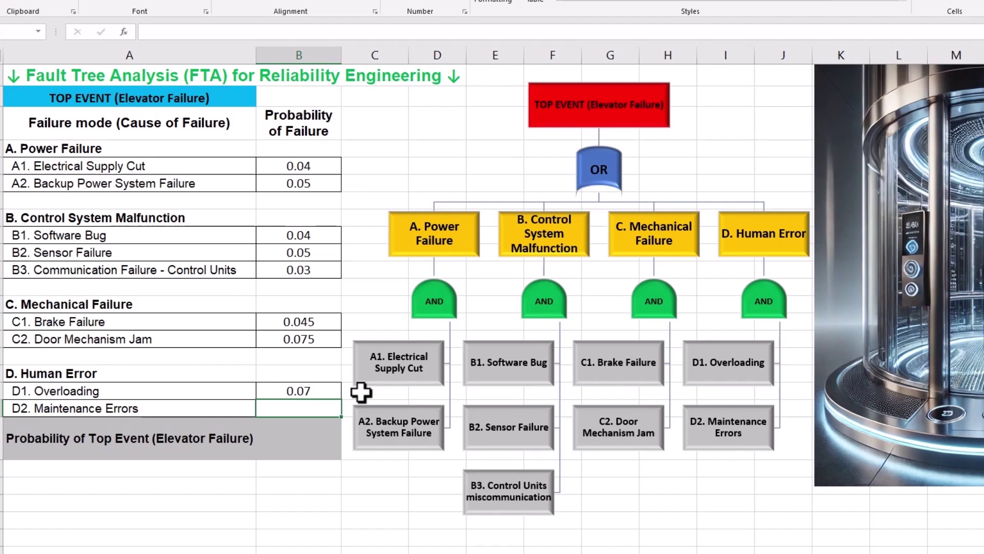
type(".065")
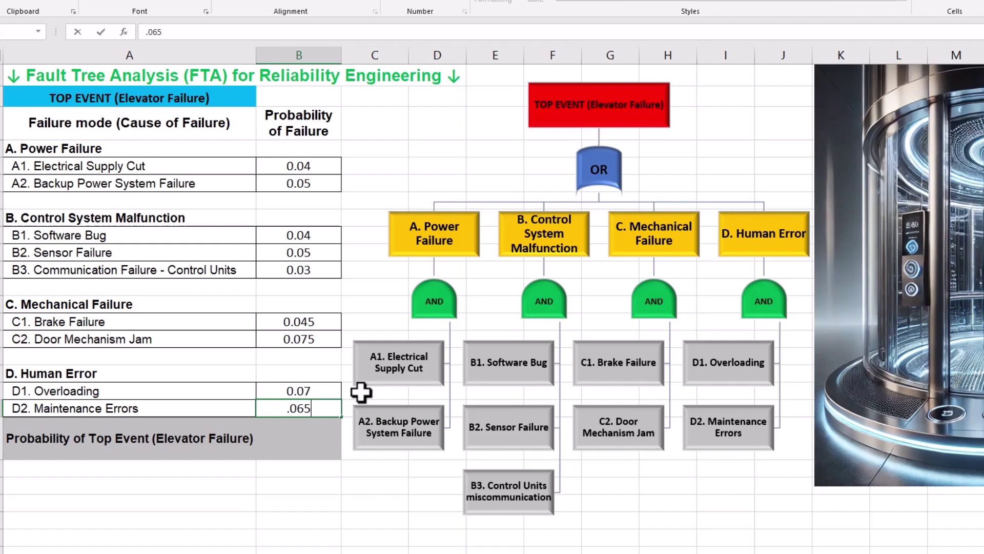
key("Return")
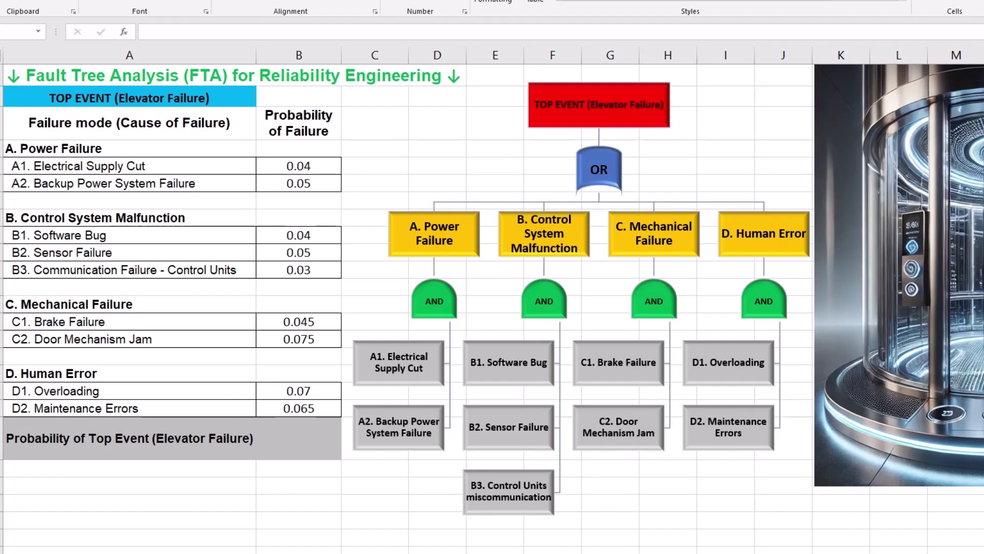
Step: Compute Power Failure in B4 as =PRODUCT(B5:B6), and likewise for the other branches
mouse_move(492, 317)
left_mouse_down()
mouse_move(461, 419)
mouse_move(489, 262)
left_mouse_up()
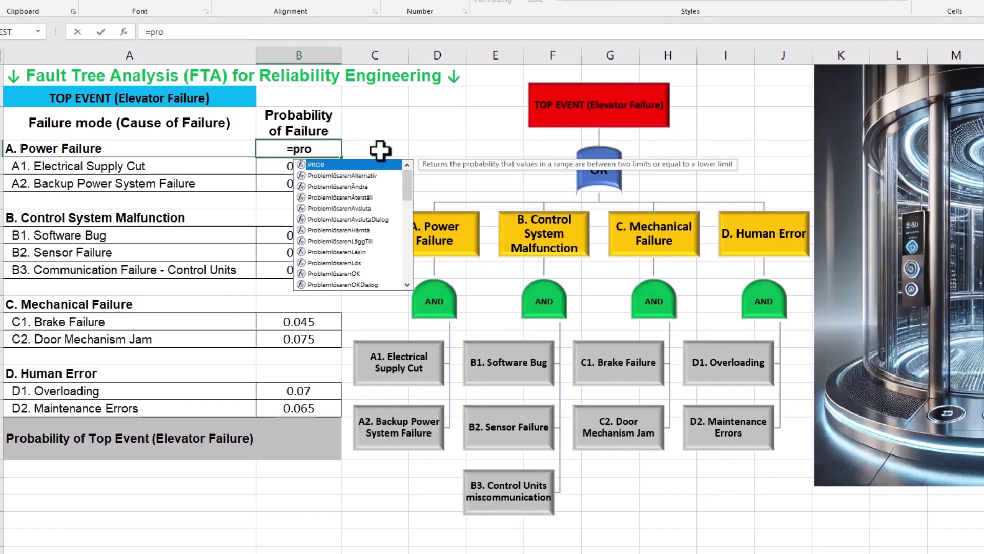
type("=PRODUCT(B5:B6)")
double_click(318, 164)
left_click_drag(299, 166, 299, 183)
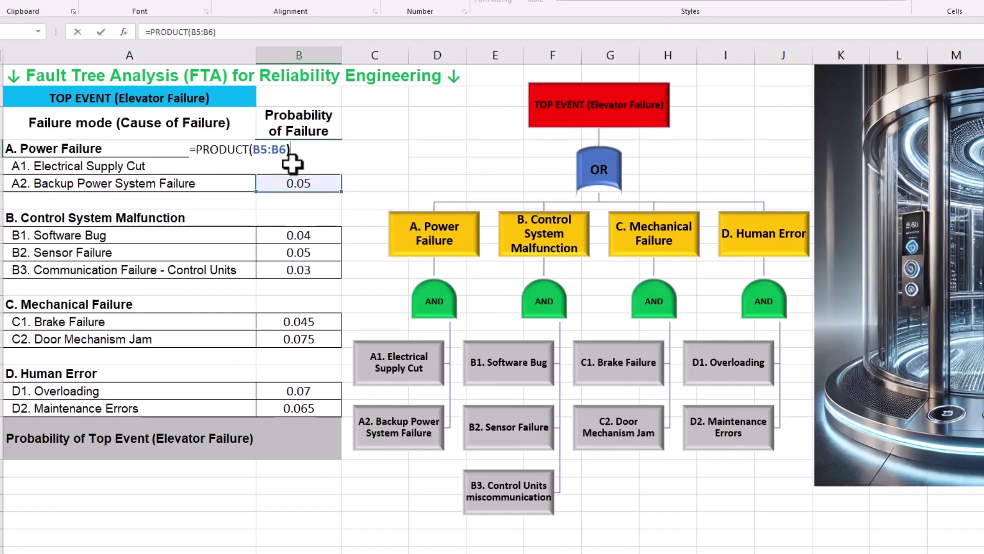
key("Tab")
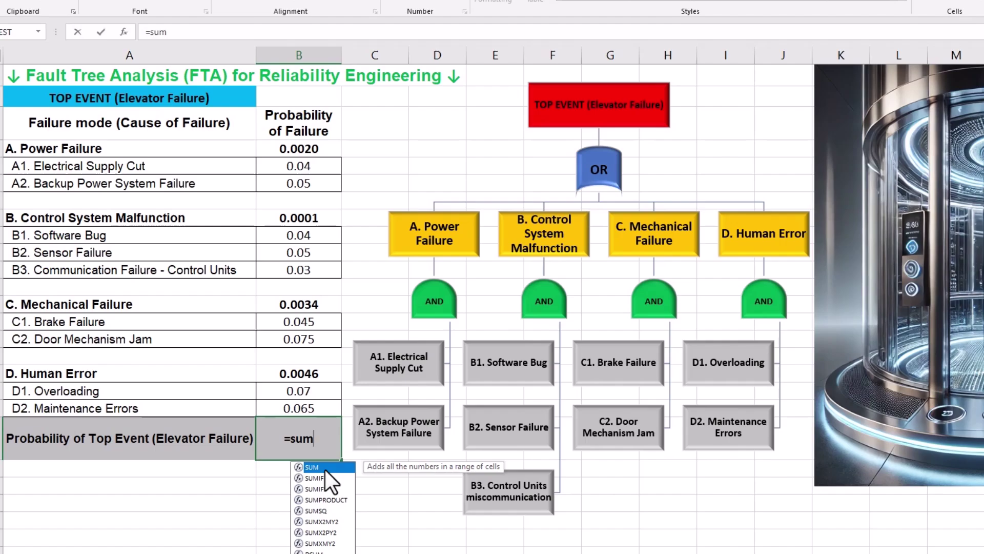
type("m(")
Step: Compute the top event probability as =SUM(B4,B8,B13,B17), giving 0.0100
left_click(323, 148)
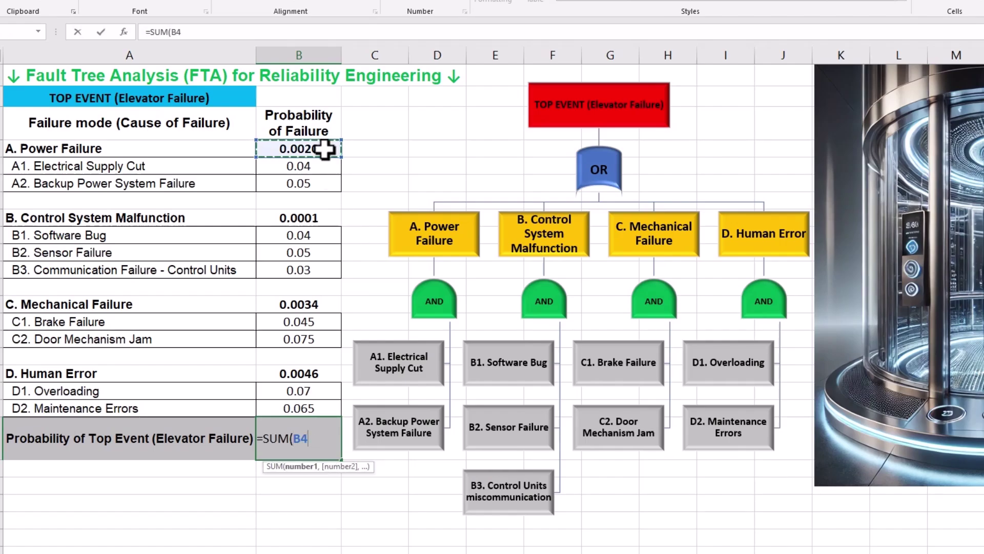
type(",")
left_click(319, 218, "ctrl")
left_click(319, 304, "ctrl")
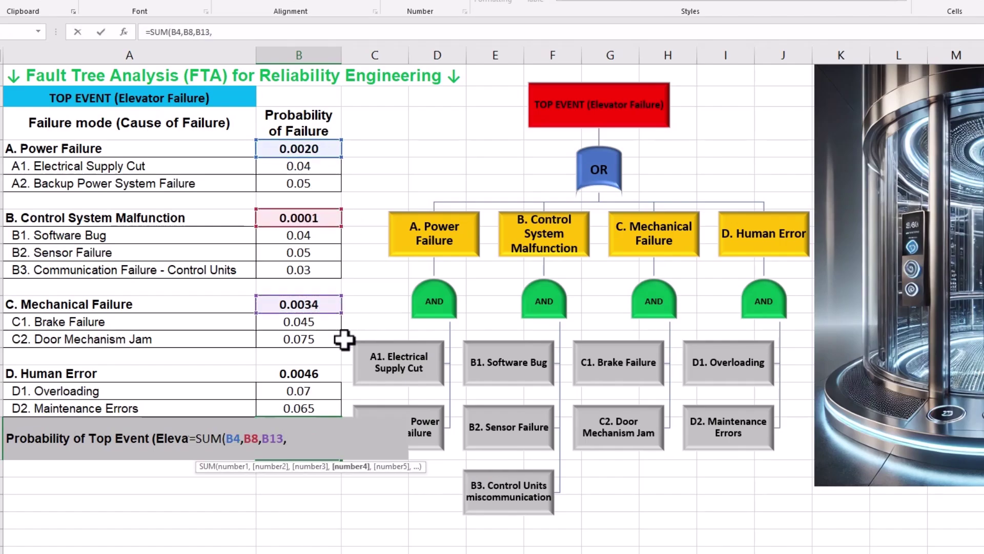
left_click(319, 373, "ctrl")
key("Return")
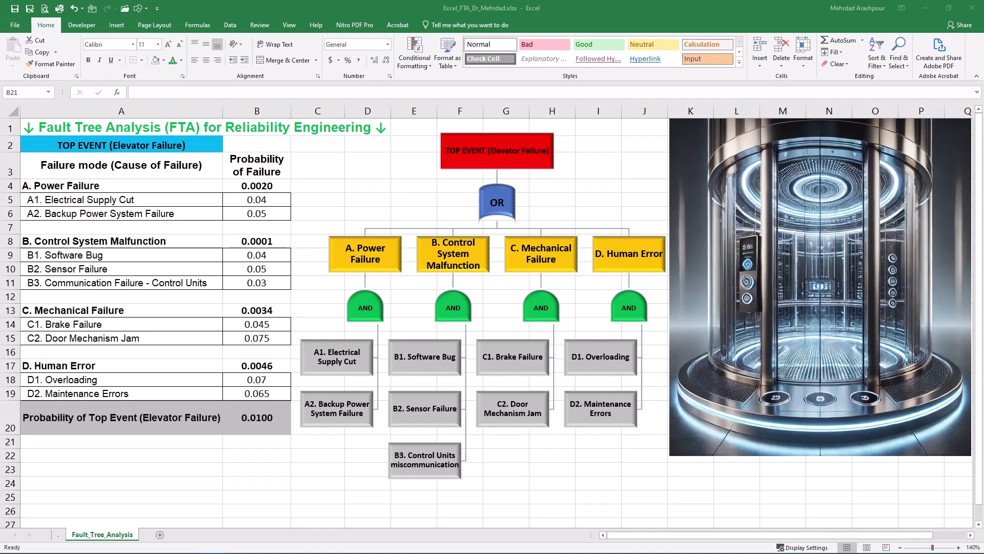
left_click_drag(302, 184, 434, 140)
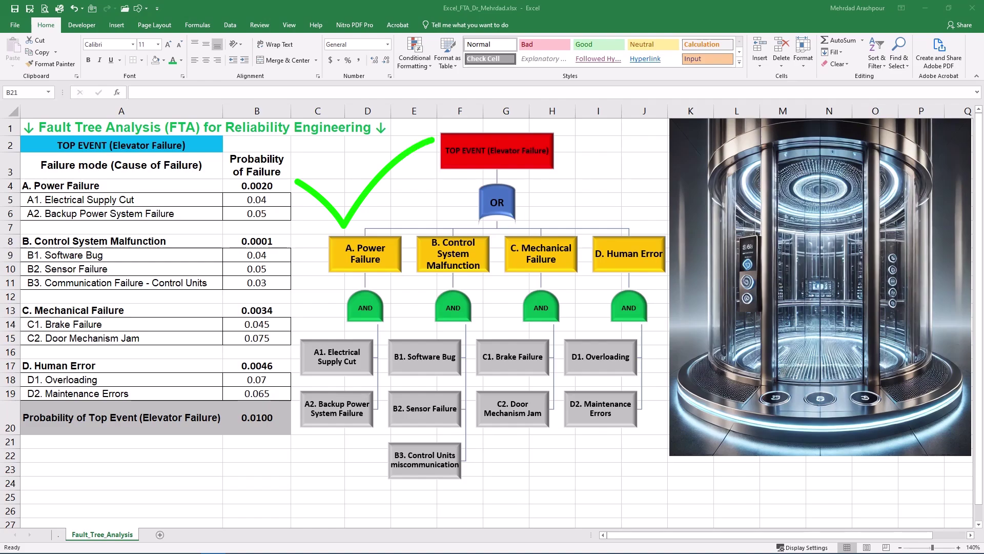
key("Escape")
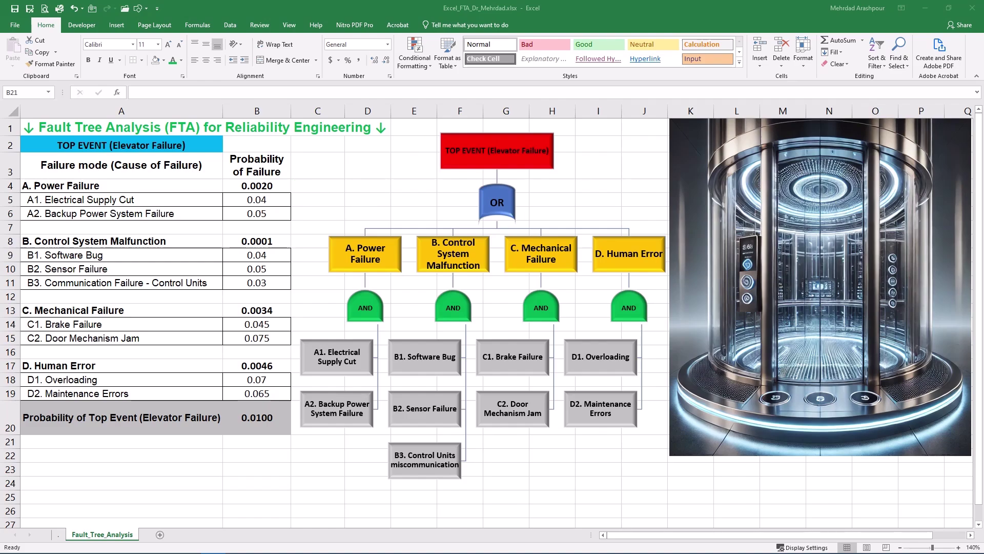